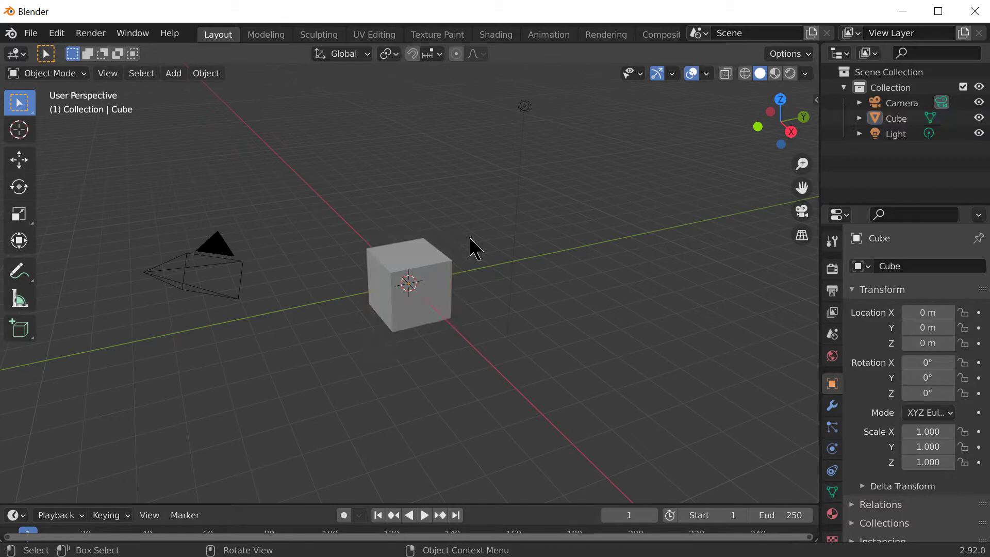
# - Add a plane to the scene and scale it up by a factor of 10
pyautogui.hotkey('shift', 'a')
pyautogui.moveTo(472, 239)
pyautogui.click(524, 241)
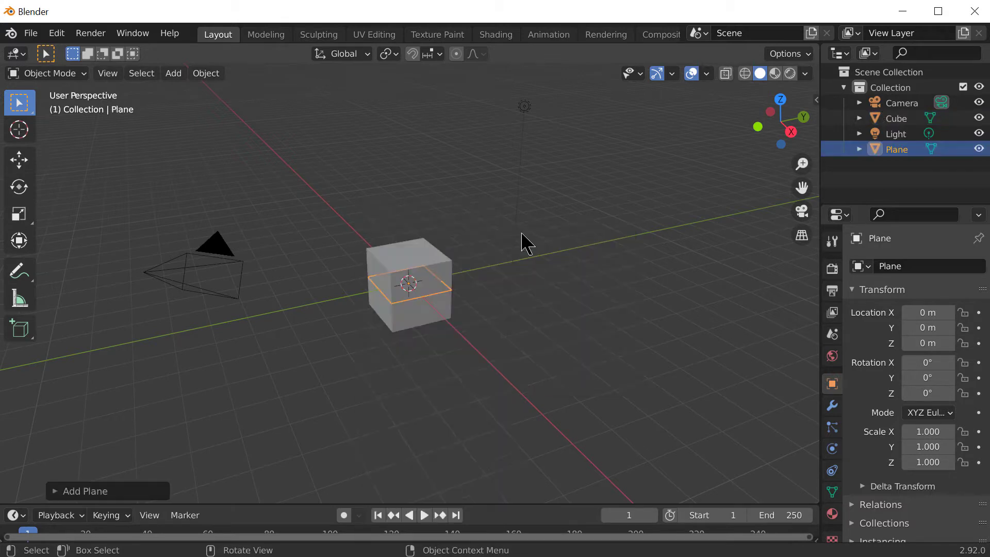
pyautogui.write('s10')
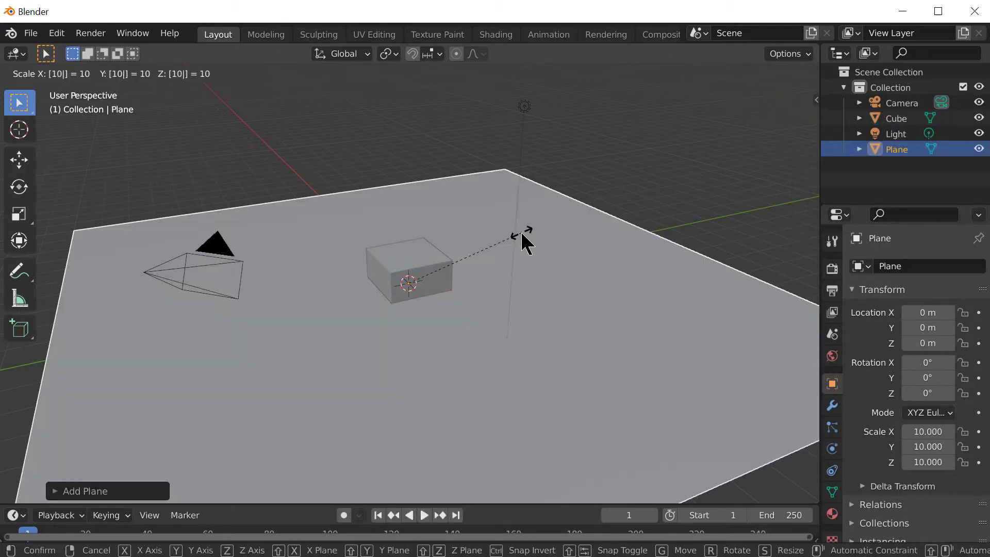
pyautogui.press('Return')
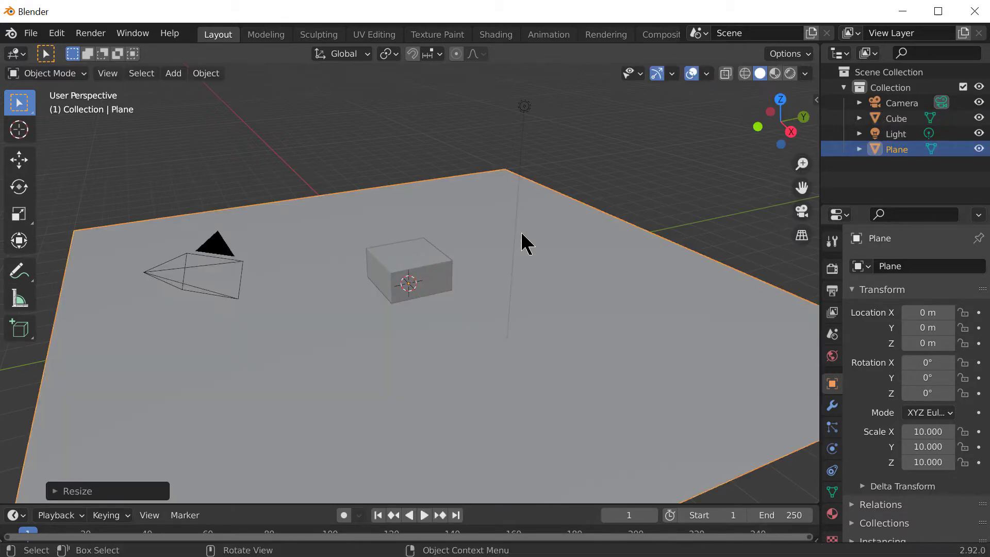
# - Raise the cube about 5.4 m above the plane along the Z axis
pyautogui.click(443, 277)
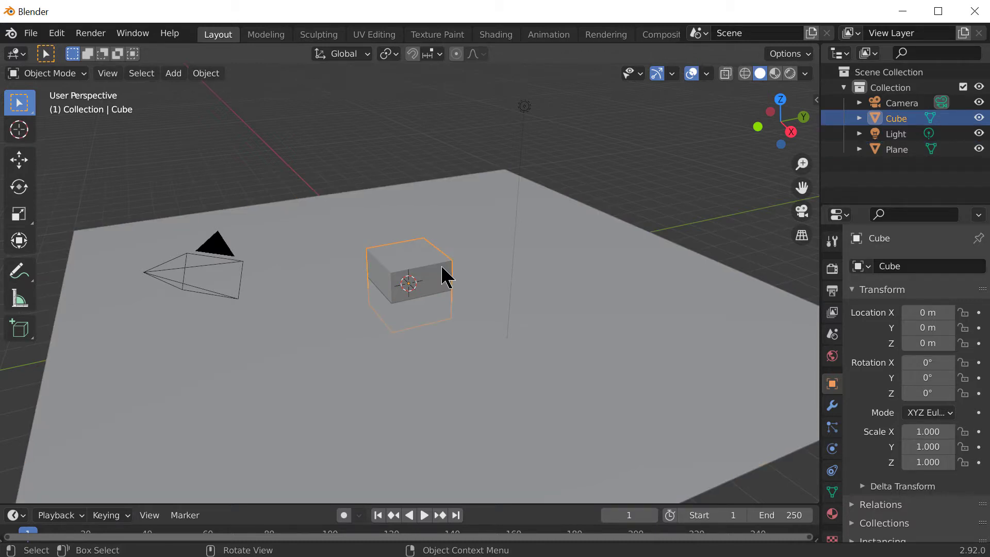
pyautogui.press('g')
pyautogui.press('z')
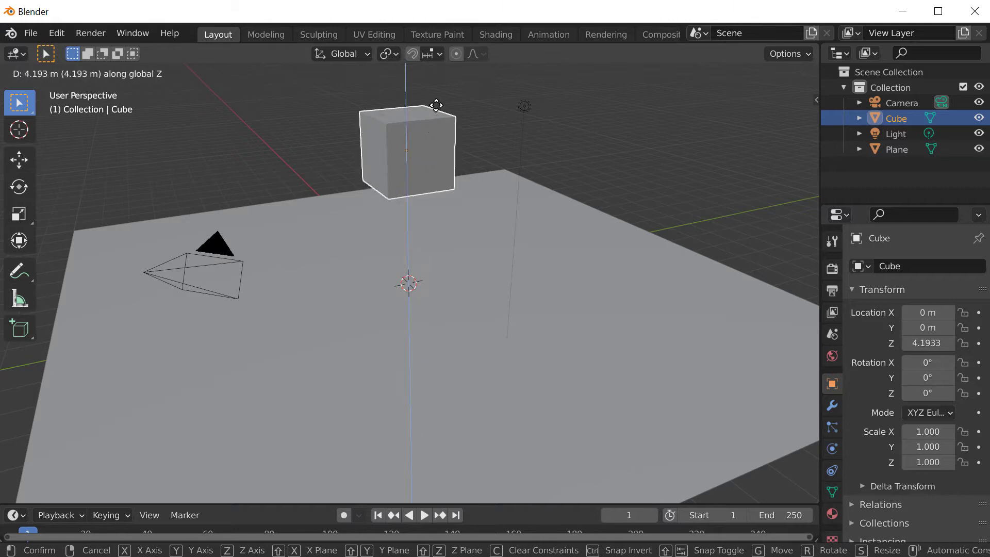
pyautogui.click(440, 97)
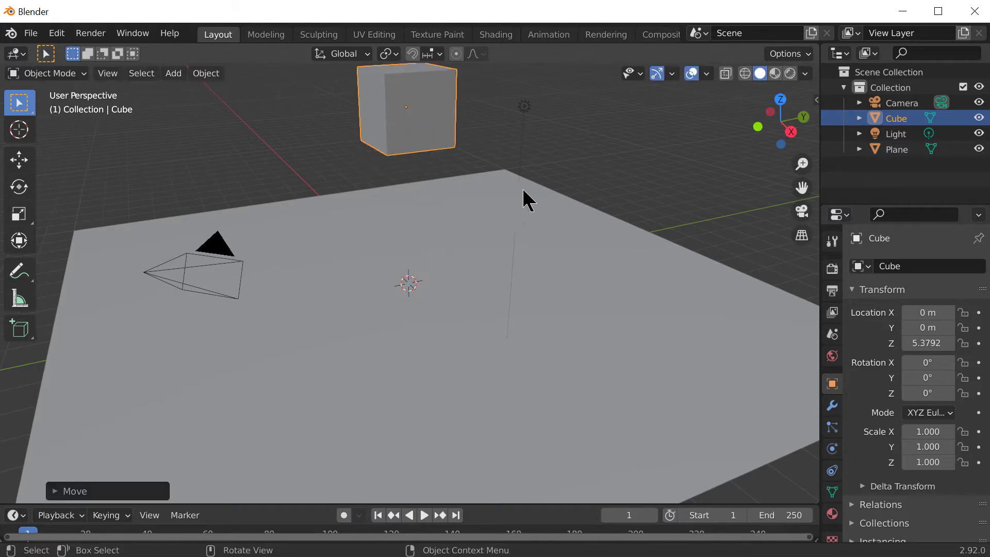
# - Set the solid viewport shading color to Random so each object gets its own color
pyautogui.moveTo(523, 191); pyautogui.dragTo(565, 230, button='middle')
pyautogui.scroll(-2, 555, 206)
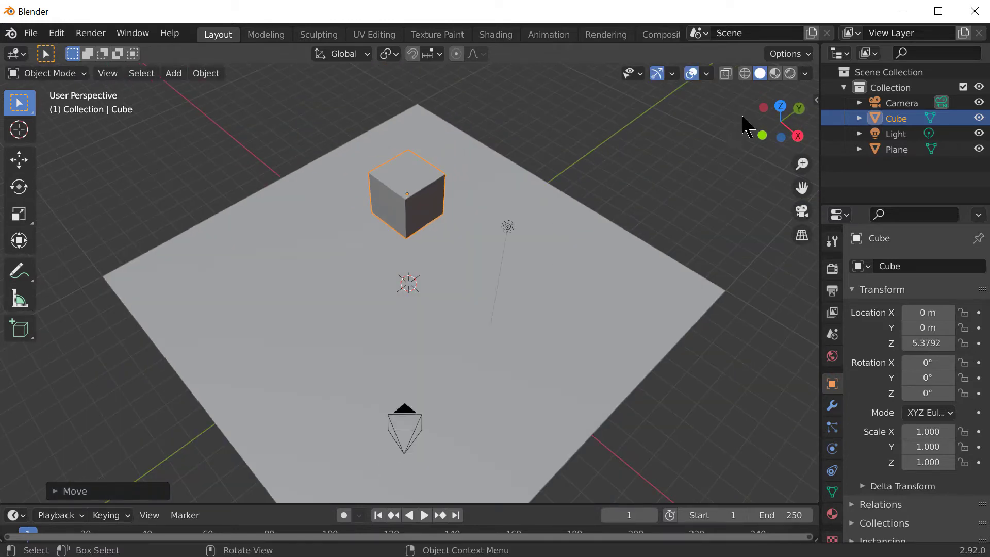
pyautogui.click(805, 74)
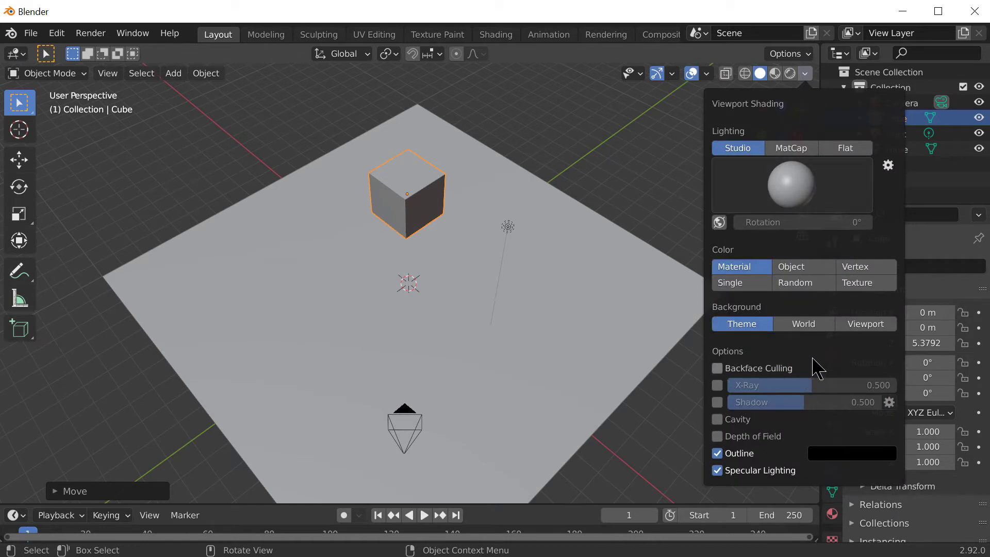
pyautogui.click(812, 283)
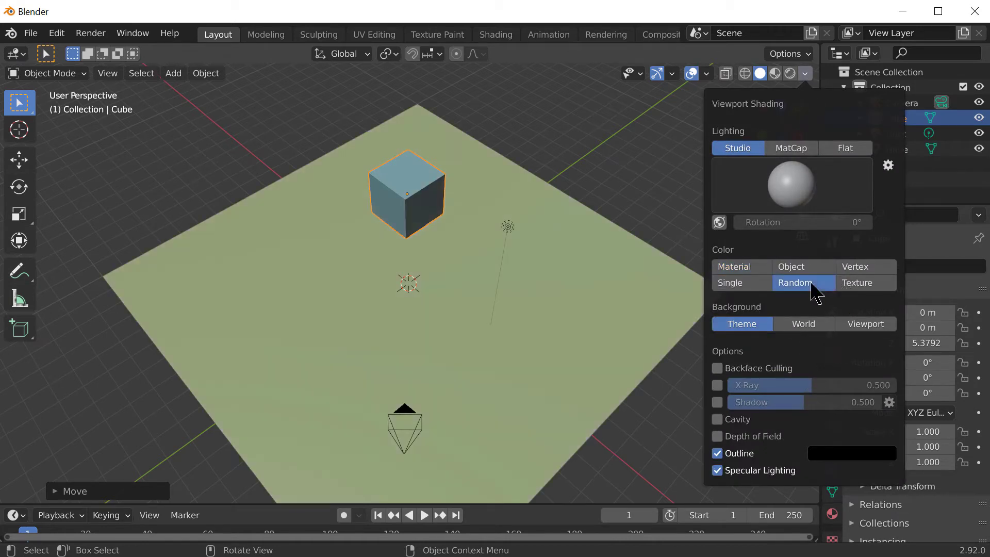
# - Enlarge the timeline area and start playing the animation
pyautogui.moveTo(629, 284)
pyautogui.mouseDown(button='middle')
pyautogui.moveTo(601, 283)
pyautogui.moveTo(585, 259)
pyautogui.mouseUp(button='middle')
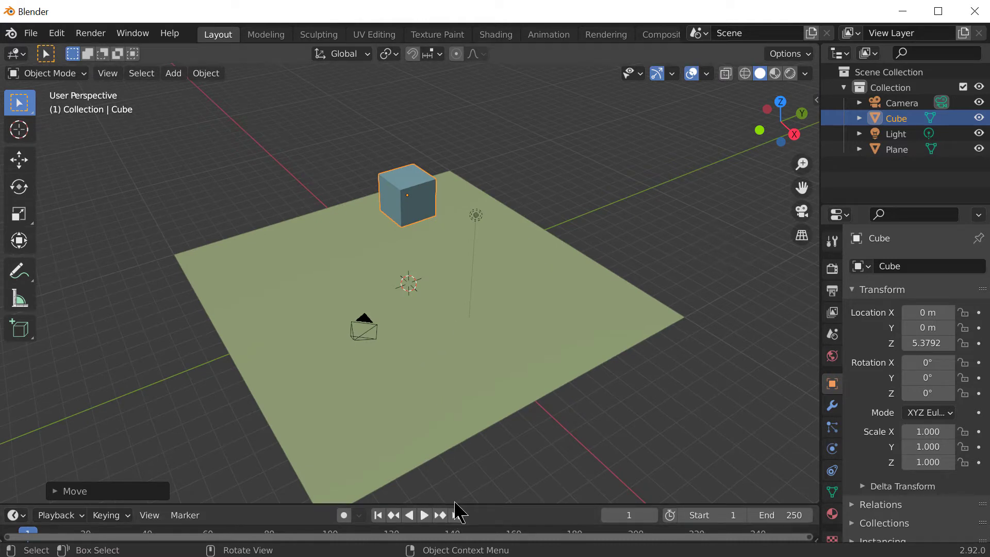
pyautogui.moveTo(457, 503); pyautogui.dragTo(459, 437)
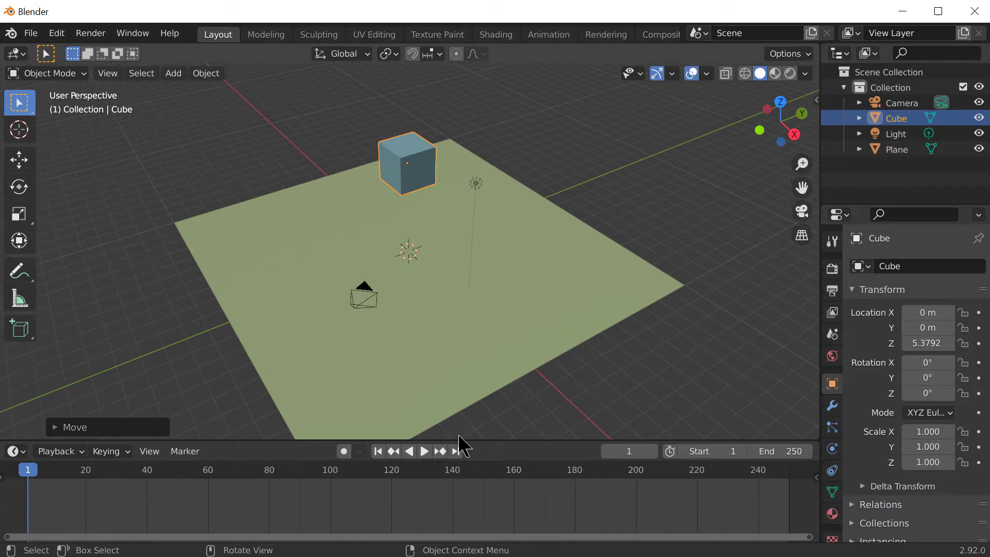
pyautogui.click(425, 453)
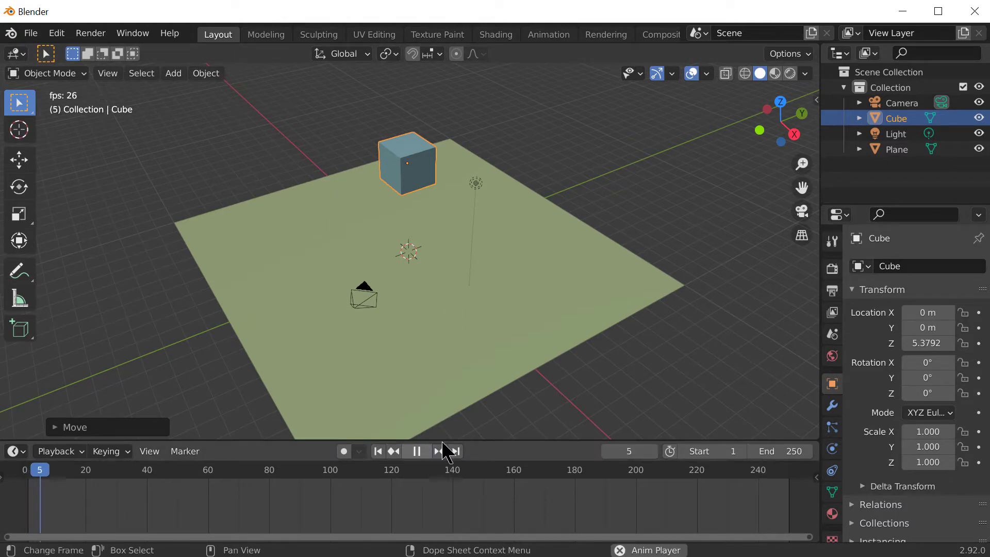
# - Select the cube and enable Rigid Body physics for it while the animation plays
pyautogui.click(416, 157)
pyautogui.click(415, 153)
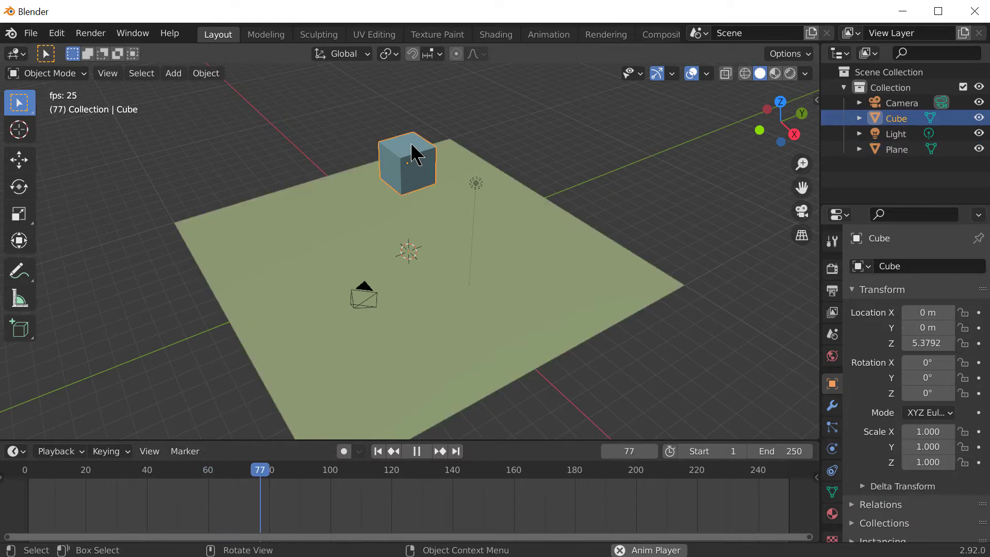
pyautogui.click(832, 451)
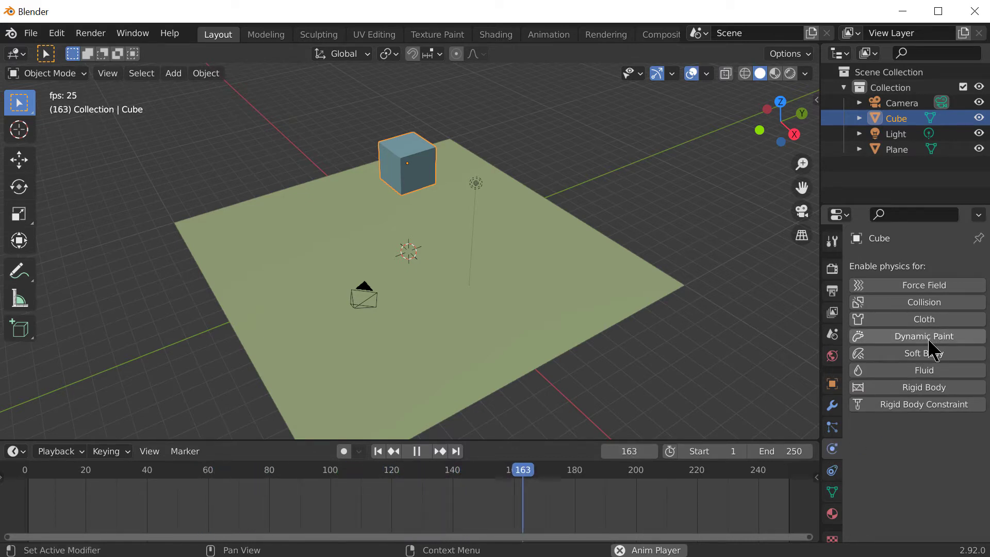
pyautogui.click(923, 387)
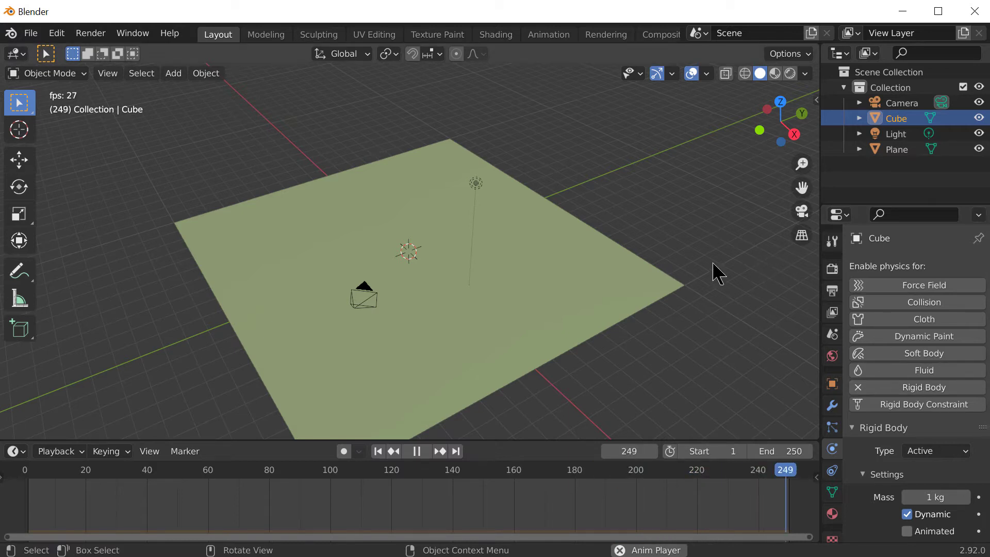
# - Enable Rigid Body physics for the plane and widen the properties area to show its rigid body settings
pyautogui.click(609, 284)
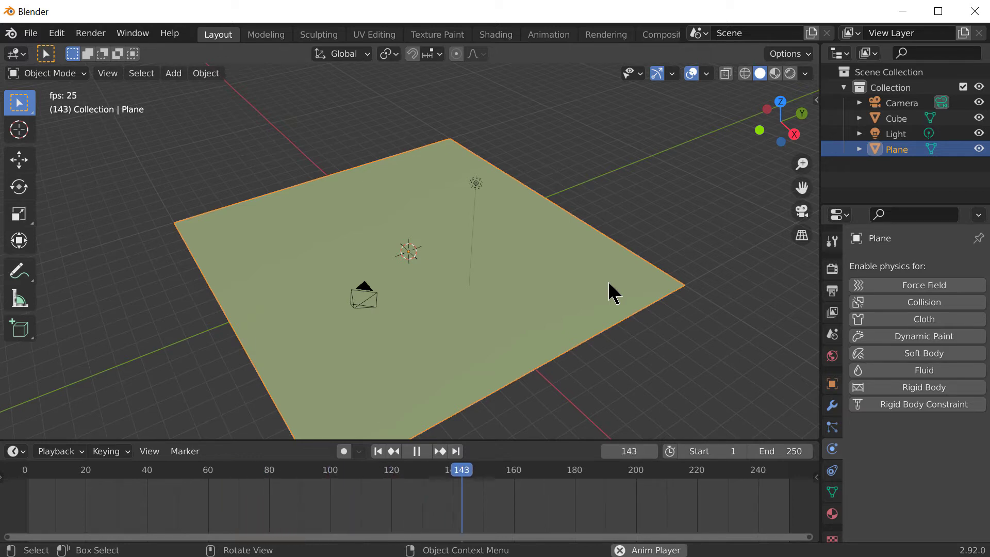
pyautogui.click(928, 391)
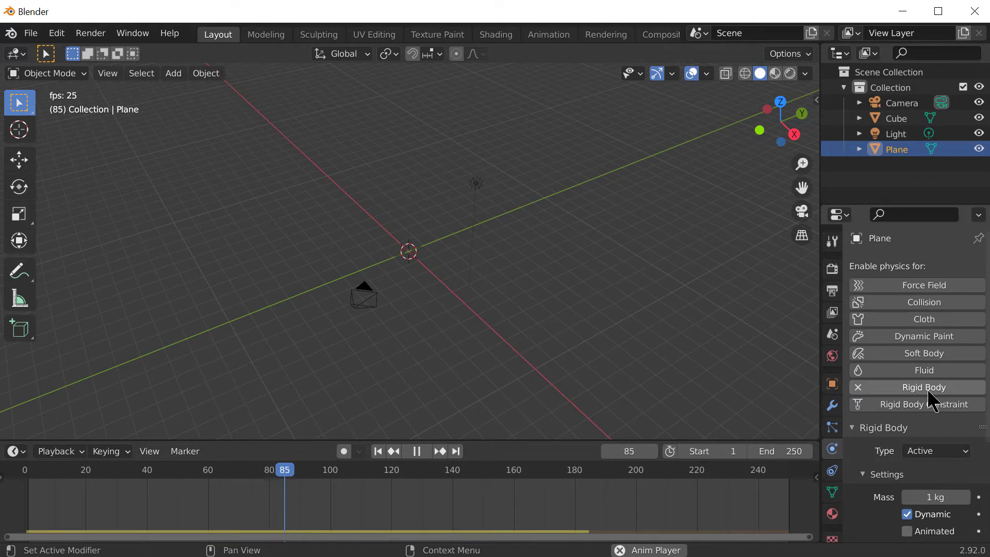
pyautogui.moveTo(820, 370); pyautogui.dragTo(731, 369)
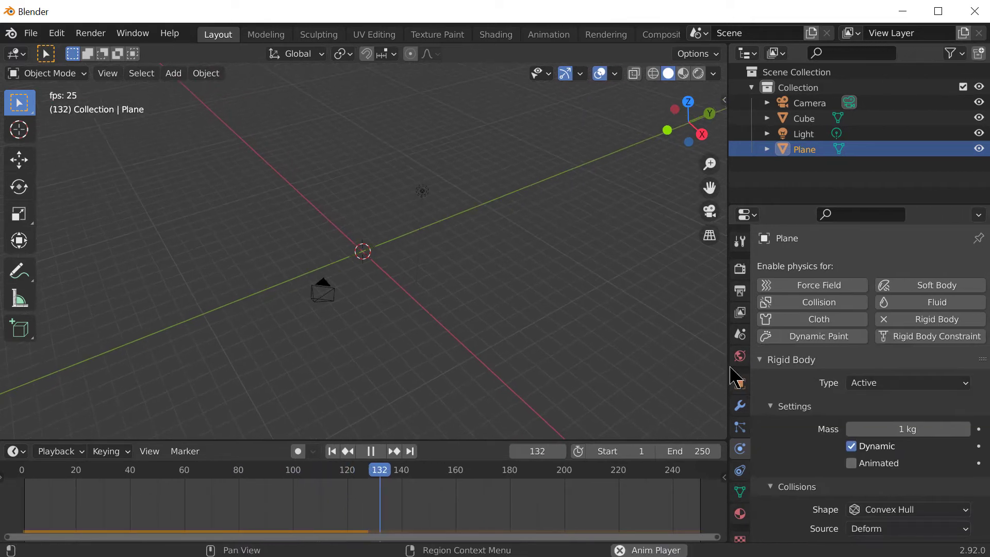
pyautogui.scroll(-2, 873, 443)
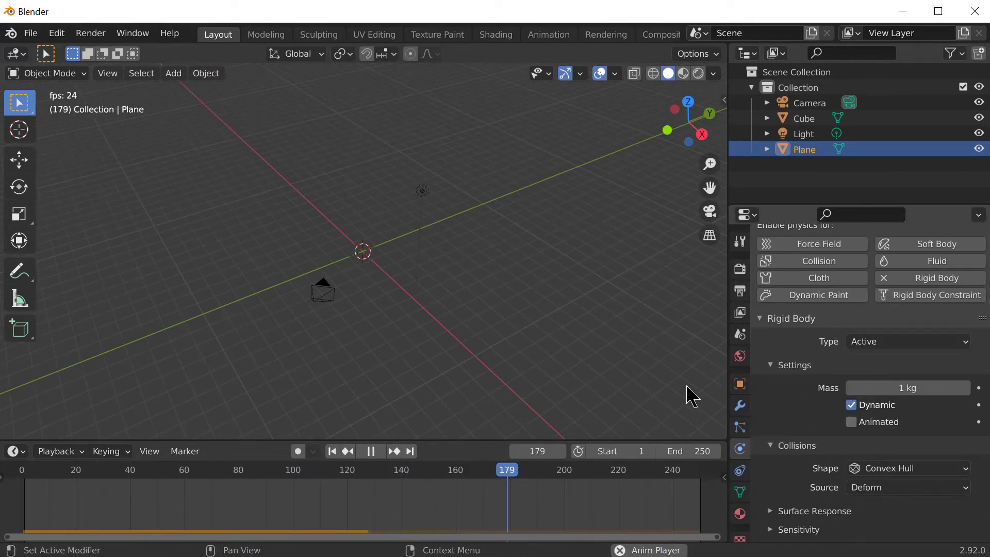
# - Rename the plane object as Floor
pyautogui.doubleClick(802, 148)
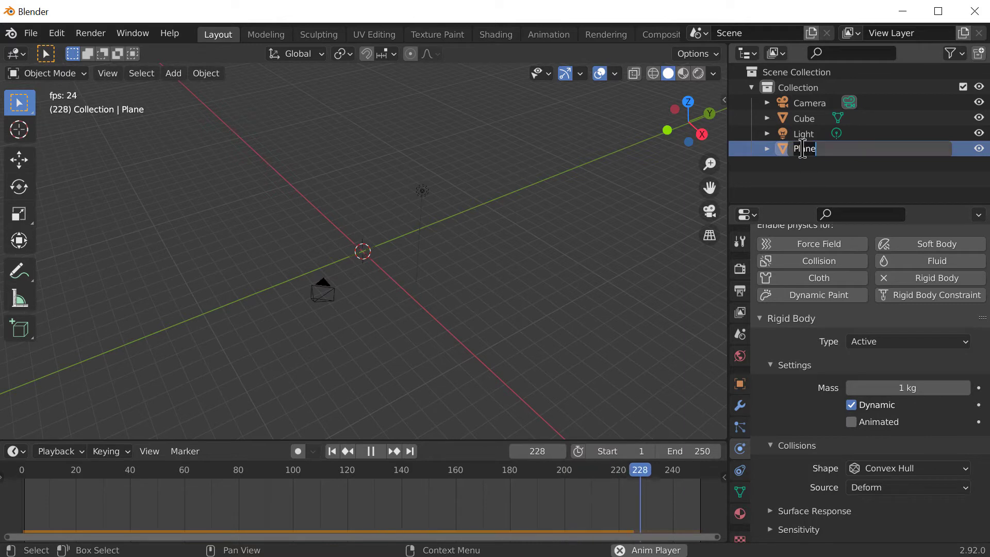
pyautogui.write('Floor')
pyautogui.press('Return')
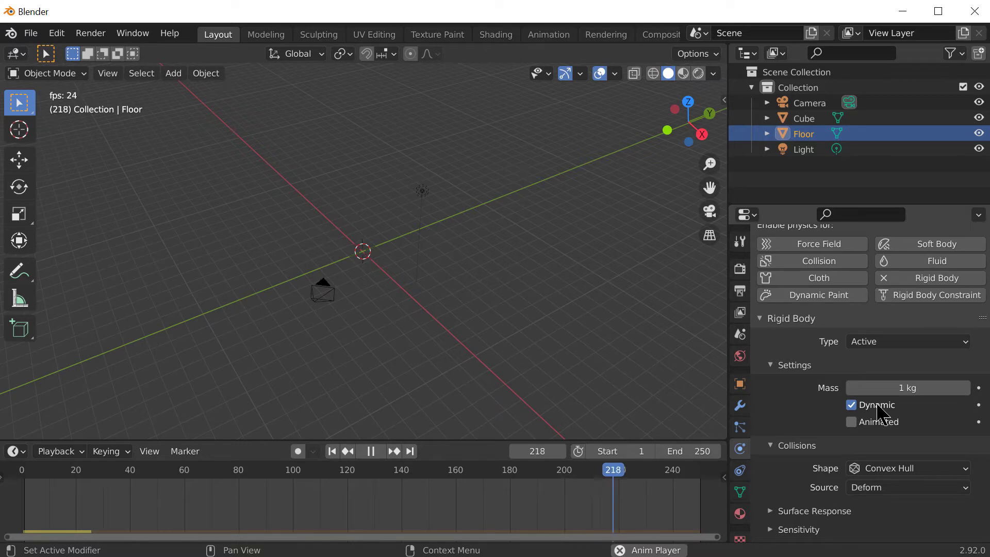
# - Turn off Dynamic in the floor's rigid body settings, and pause playback and rewind to frame 0
pyautogui.click(851, 405)
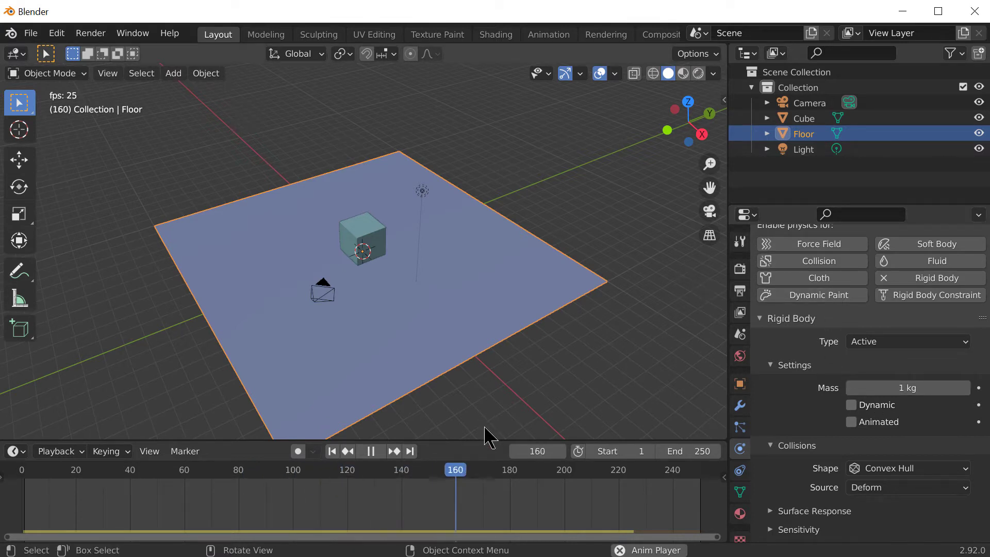
pyautogui.click(372, 453)
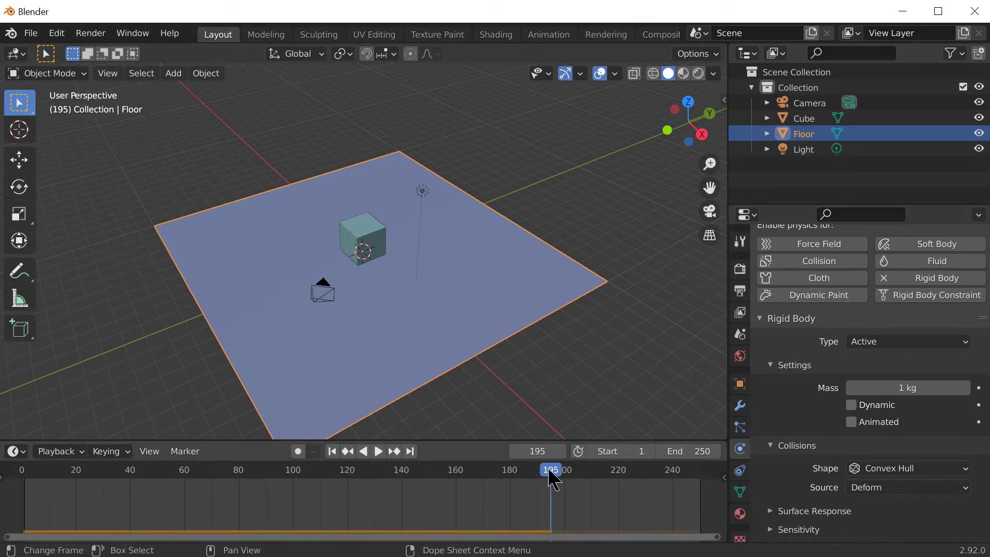
pyautogui.moveTo(551, 480); pyautogui.dragTo(11, 485)
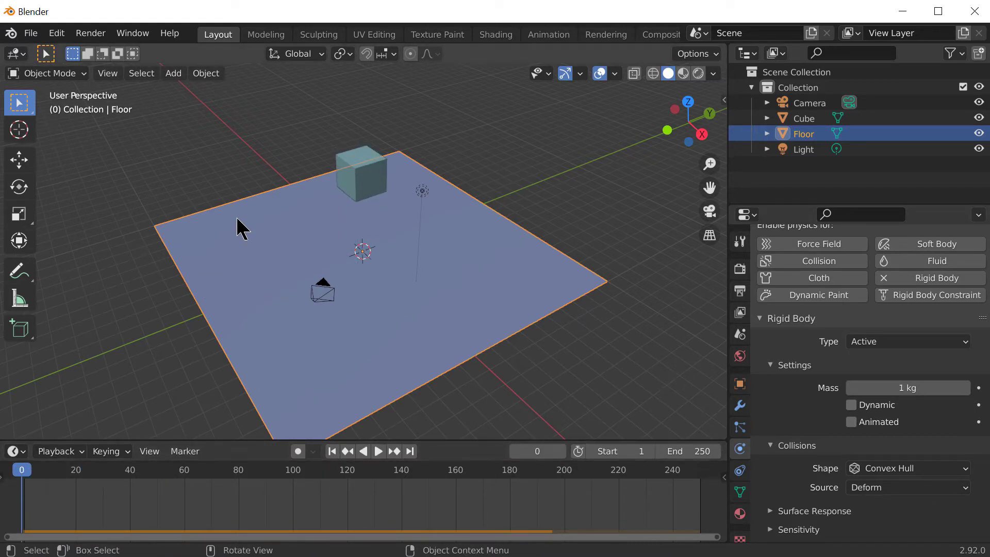
# - Duplicate the cube twice, placing one copy directly above it and the other beside it, slightly higher, on the positive X side
pyautogui.moveTo(272, 212); pyautogui.dragTo(345, 217, button='middle')
pyautogui.click(353, 210)
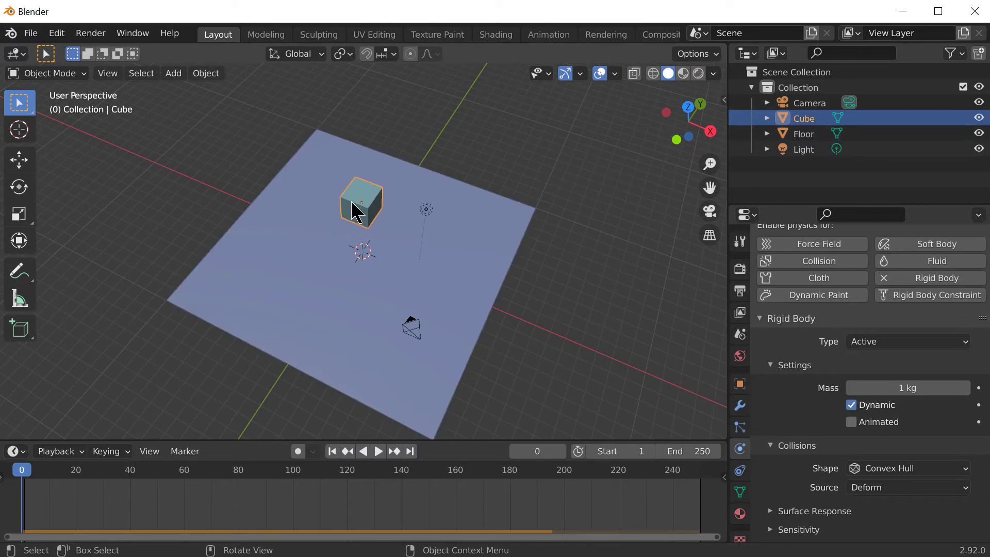
pyautogui.moveTo(380, 284); pyautogui.dragTo(403, 227, button='middle')
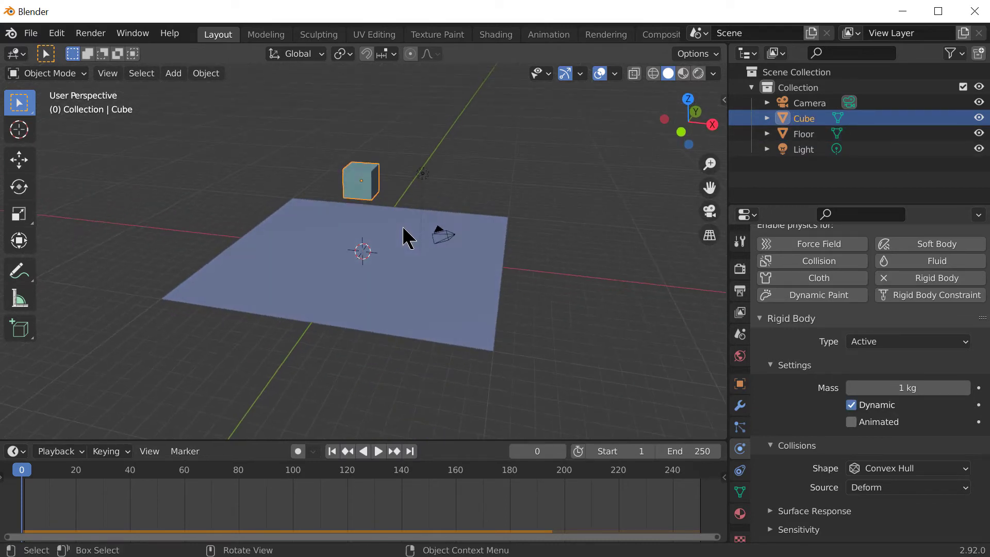
pyautogui.hotkey('shift', 'd')
pyautogui.click(405, 180)
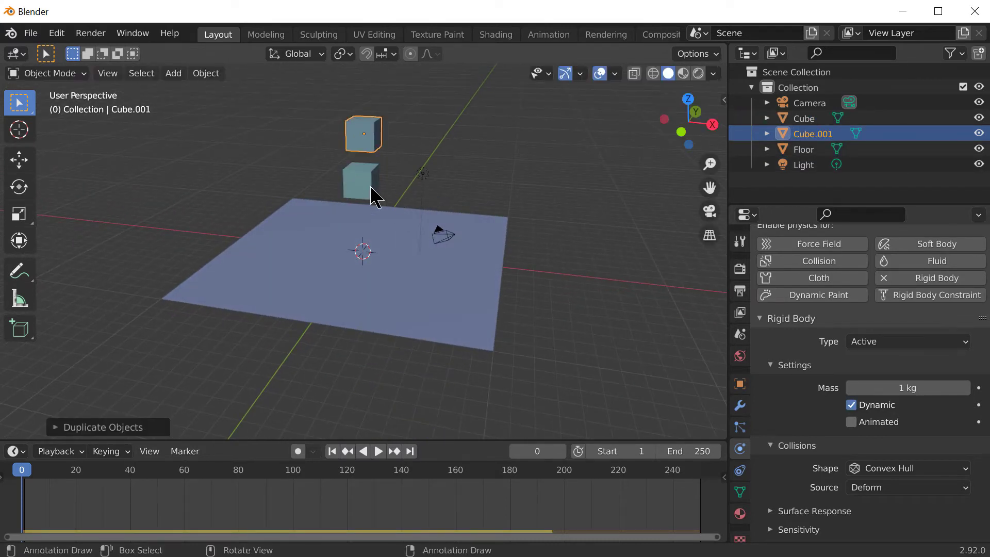
pyautogui.click(367, 188)
pyautogui.hotkey('shift', 'd')
pyautogui.click(426, 163)
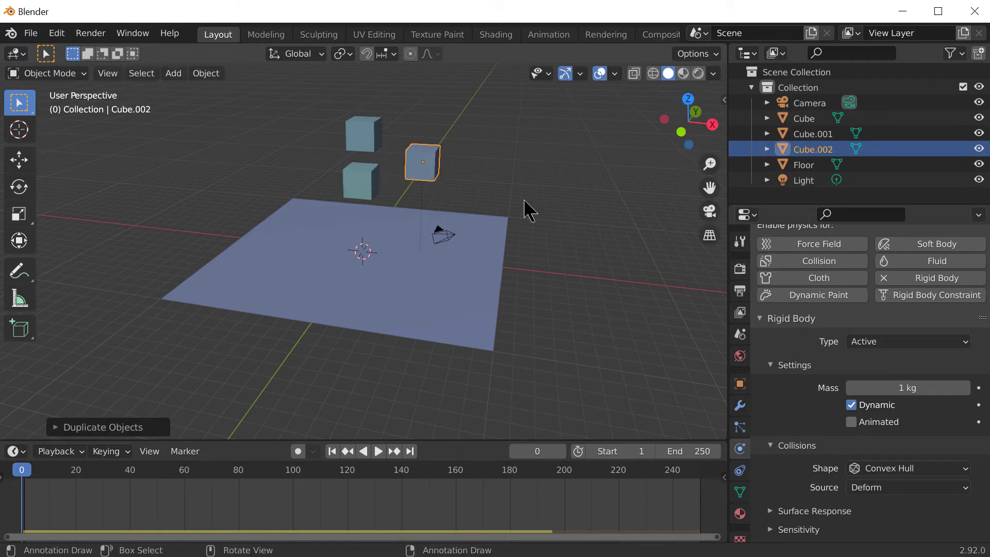
# - Make two more copies of the original cube, placing them in the air close to it on opposite sides
pyautogui.moveTo(526, 209); pyautogui.dragTo(343, 193, button='middle')
pyautogui.click(363, 192)
pyautogui.hotkey('shift', 'd')
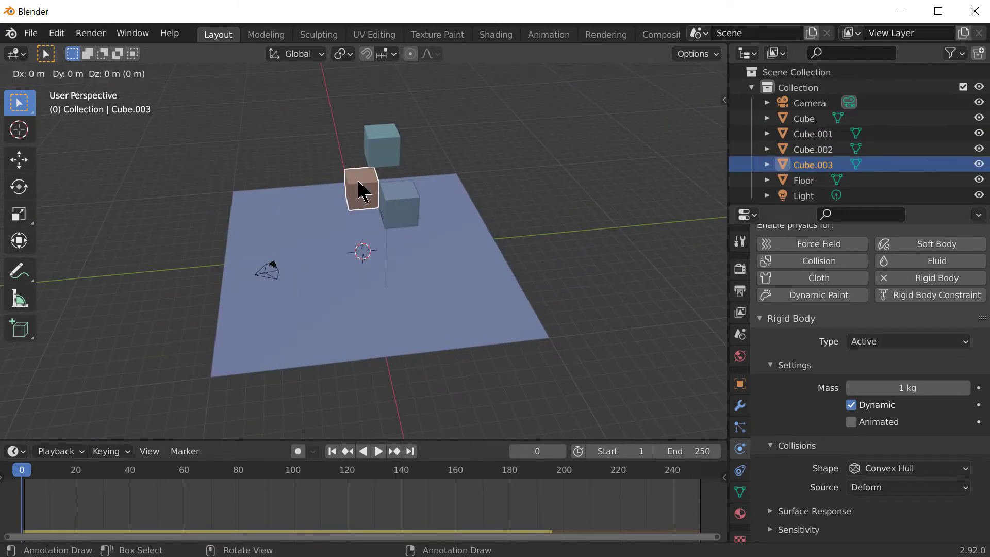
pyautogui.click(312, 178)
pyautogui.moveTo(336, 234); pyautogui.dragTo(367, 188, button='middle')
pyautogui.click(363, 194)
pyautogui.hotkey('shift', 'd')
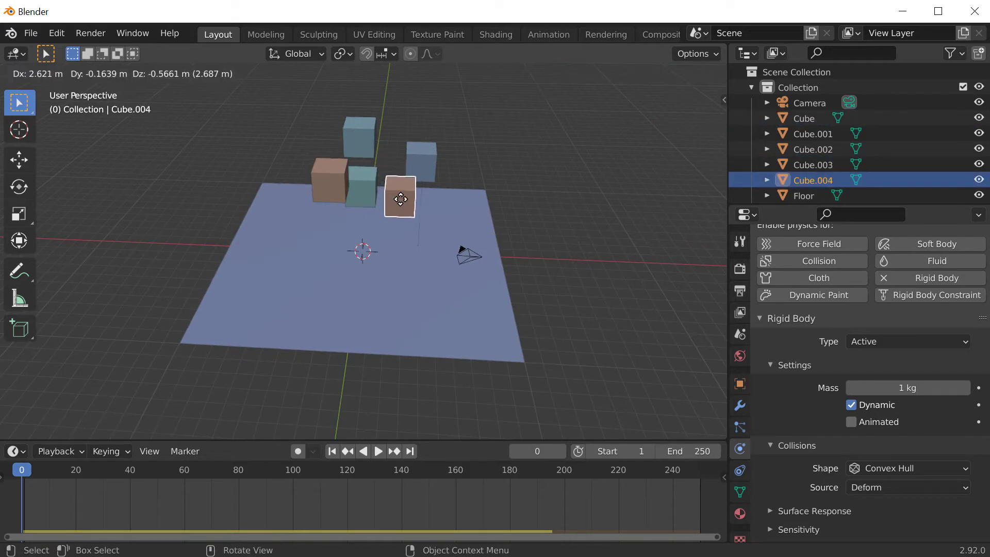
pyautogui.click(405, 201)
# - Duplicate the original cube once more and place the copy high above the other cubes
pyautogui.moveTo(480, 230); pyautogui.dragTo(364, 167, button='middle')
pyautogui.click(364, 168)
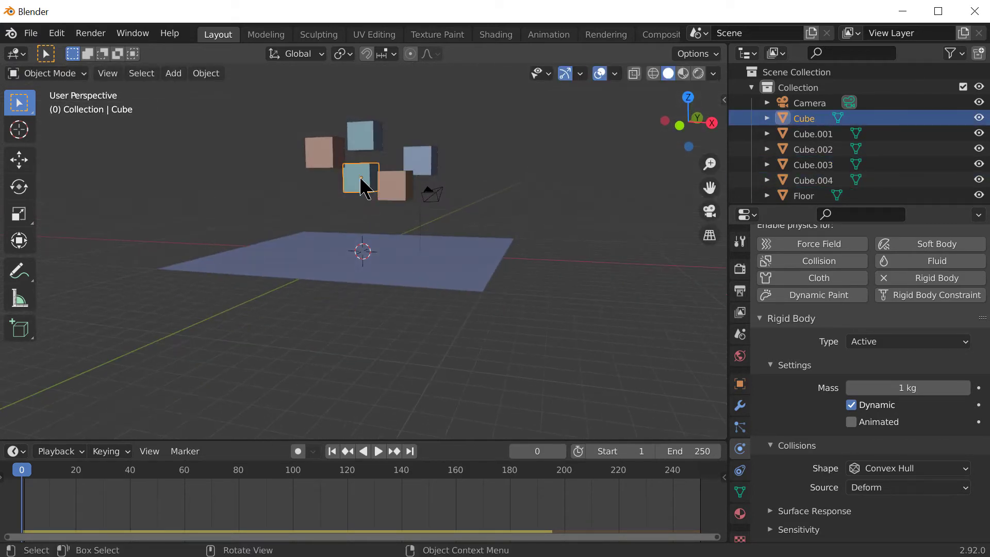
pyautogui.hotkey('shift', 'd')
pyautogui.click(405, 117)
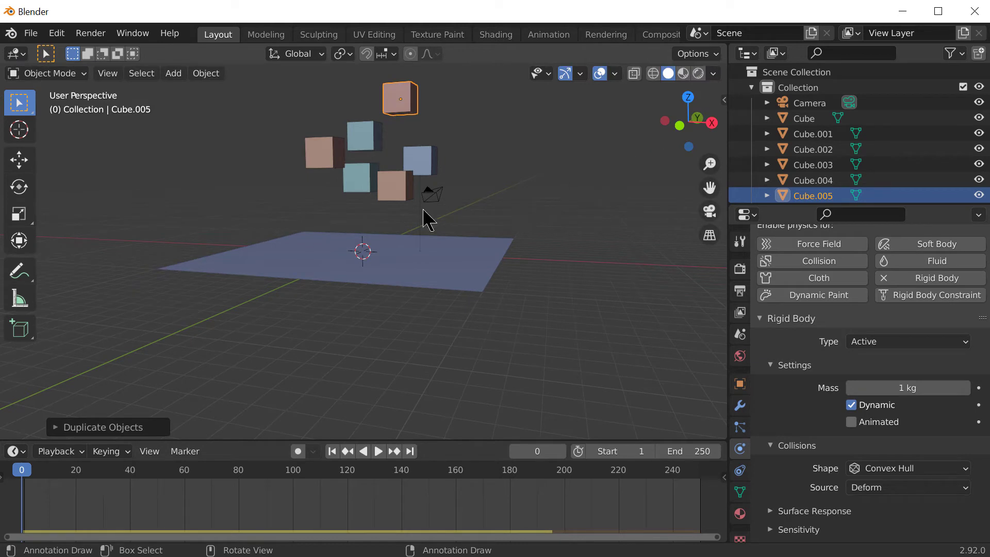
# - Play the simulation and watch from several angles how the cubes fall onto the floor and collide
pyautogui.click(379, 452)
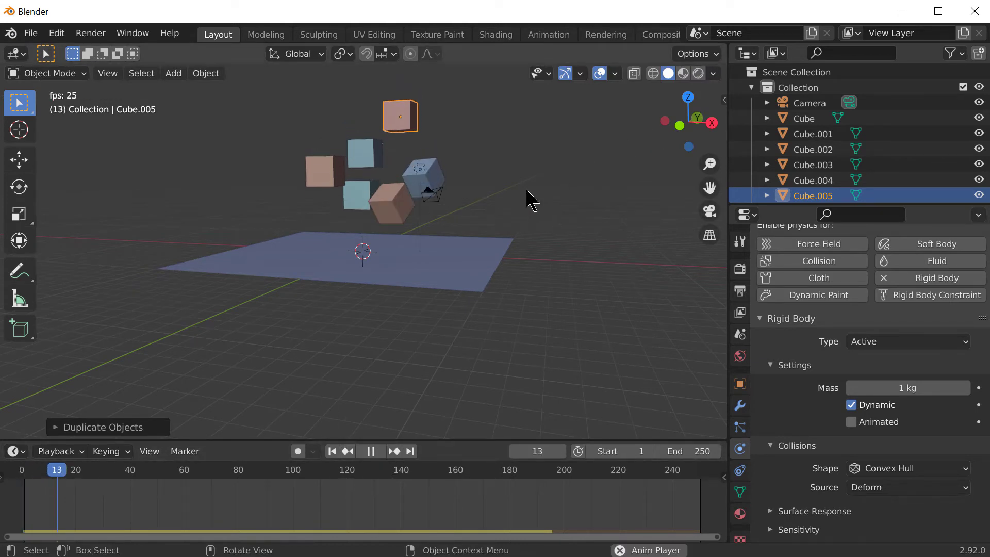
pyautogui.moveTo(531, 199); pyautogui.dragTo(472, 263, button='middle')
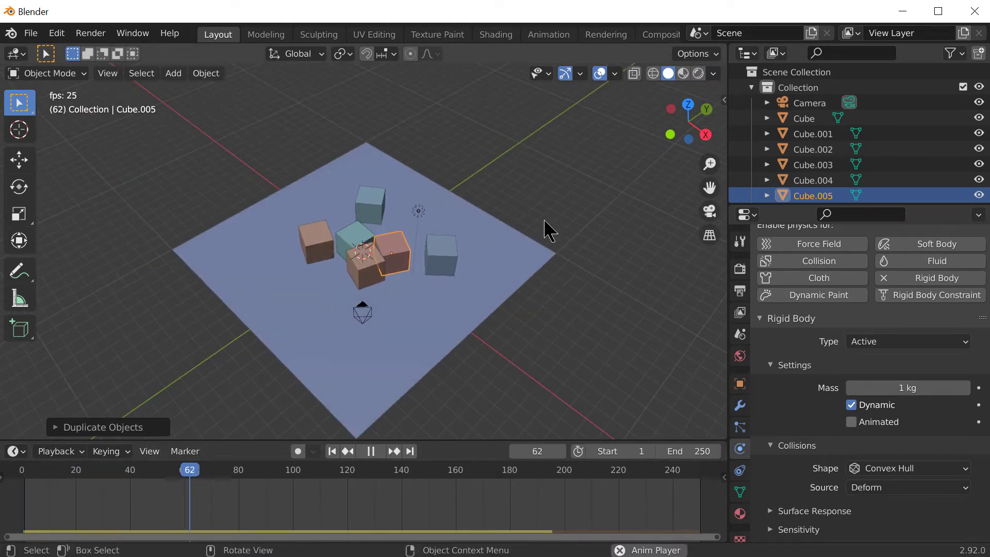
pyautogui.moveTo(545, 228); pyautogui.dragTo(499, 239, button='middle')
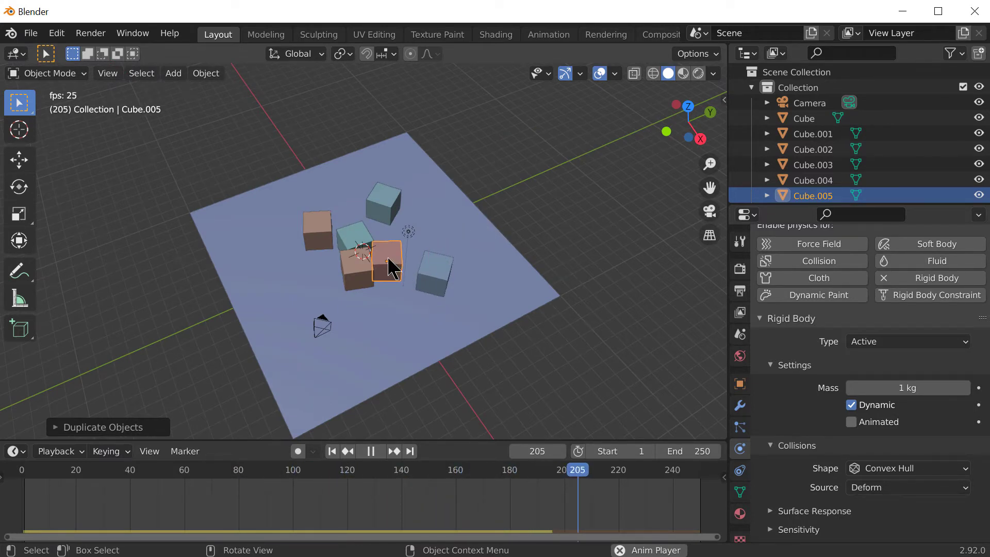
pyautogui.hotkey('shift', 'a')
pyautogui.moveTo(394, 255)
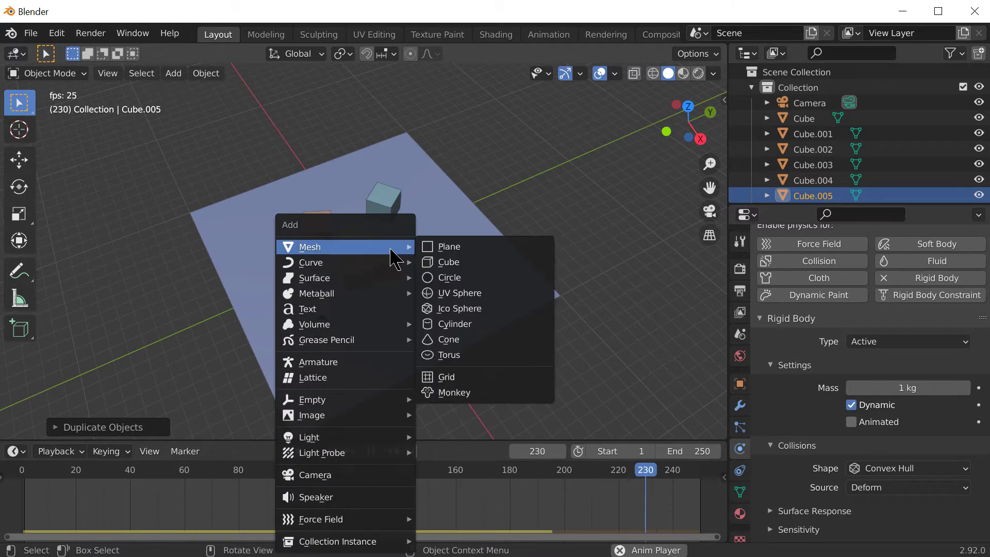
pyautogui.click(452, 276)
pyautogui.scroll(-1, 505, 328)
pyautogui.moveTo(506, 329); pyautogui.dragTo(505, 269, button='middle')
pyautogui.press('g')
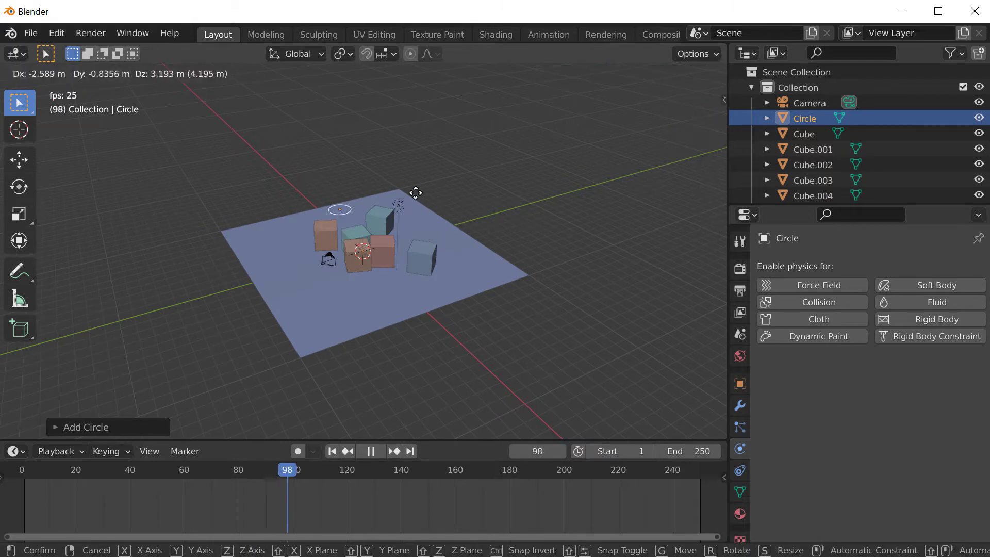
pyautogui.click(414, 188)
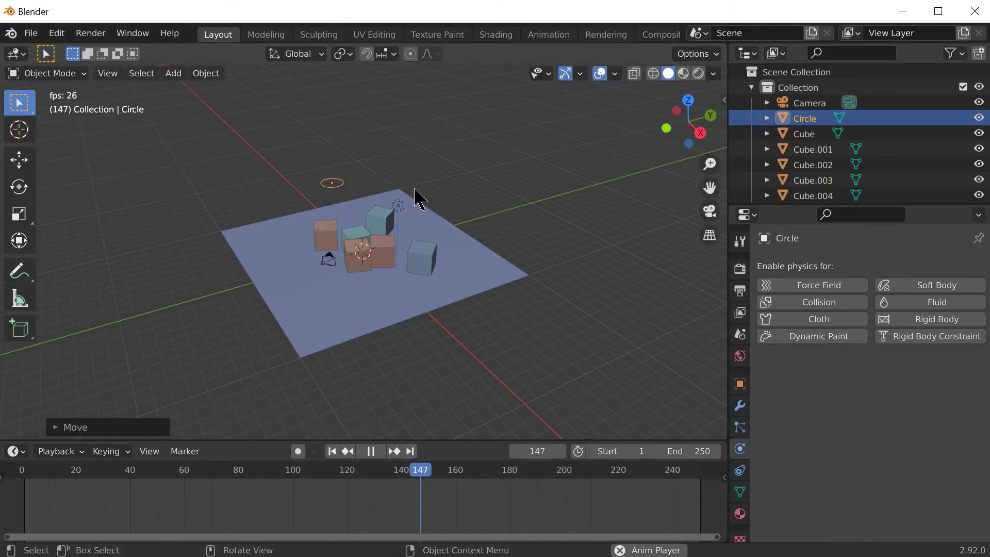
pyautogui.press('x')
pyautogui.click(414, 189)
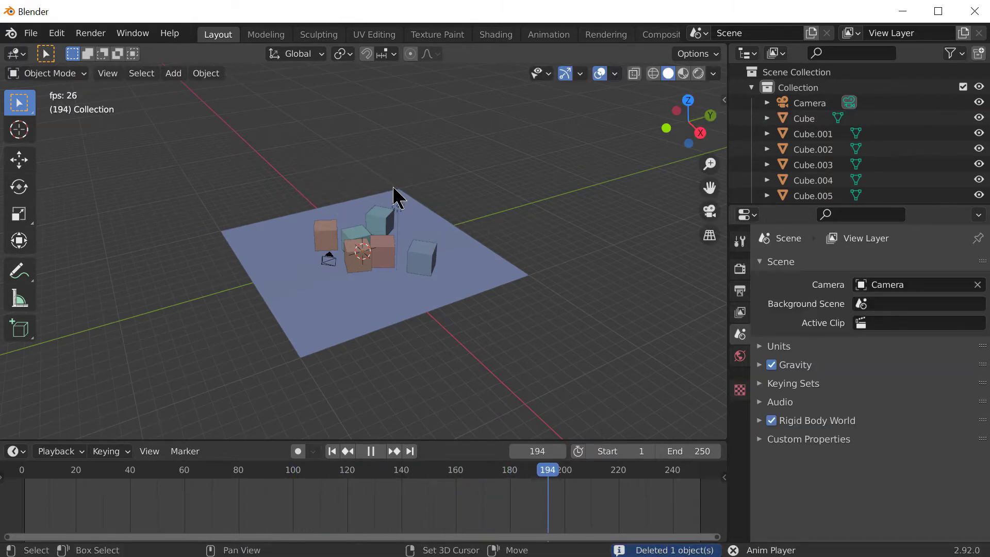
# - Add a UV sphere and raise it along Z until it hangs high above the centre of the floor plane
pyautogui.hotkey('shift', 'a')
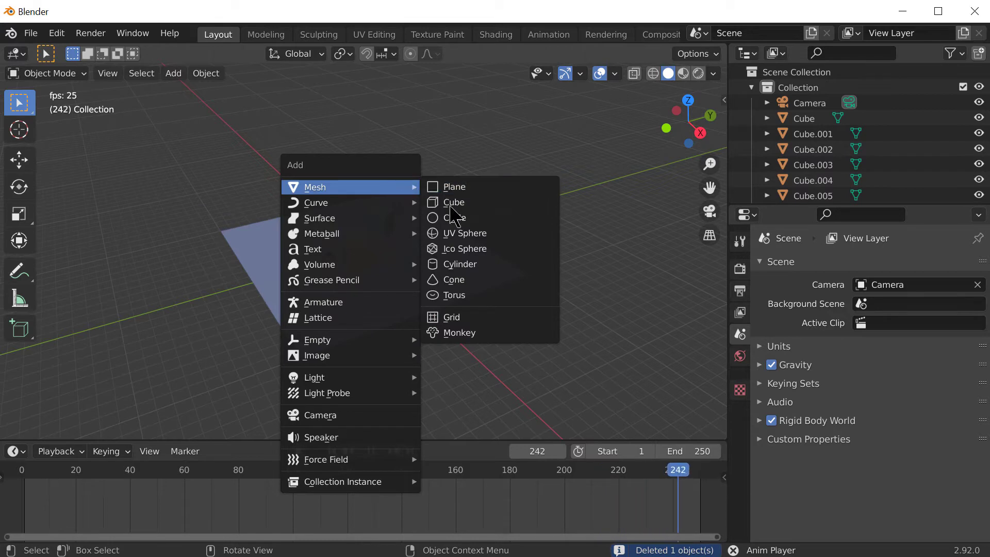
pyautogui.click(460, 234)
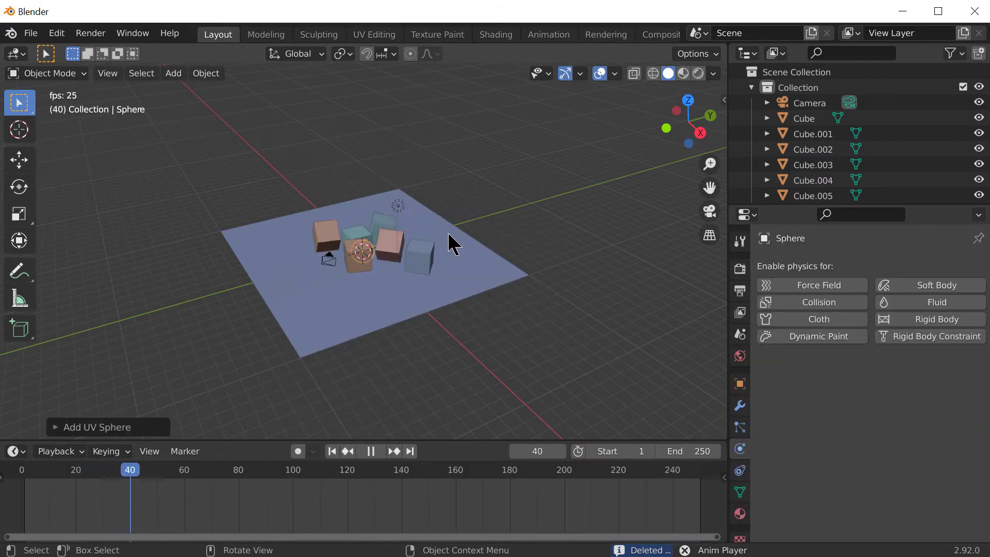
pyautogui.press('g')
pyautogui.press('z')
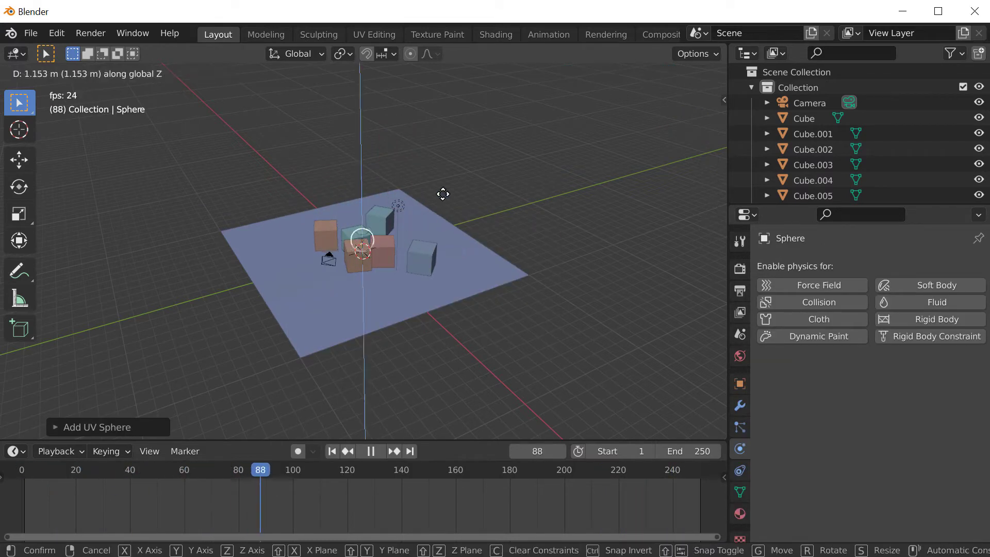
pyautogui.click(435, 124)
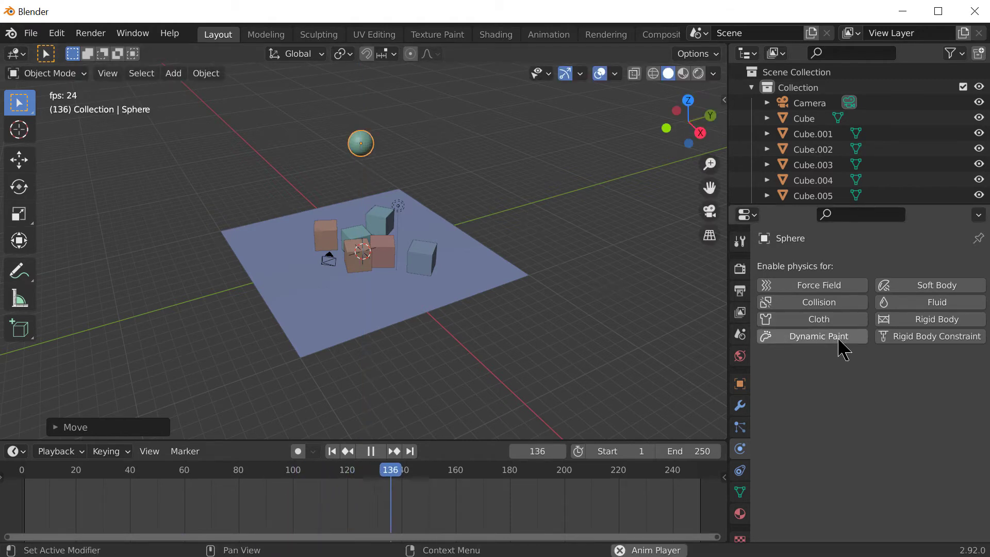
# - Make the sphere an active rigid body, stop the playback and return the timeline to frame 0
pyautogui.click(934, 325)
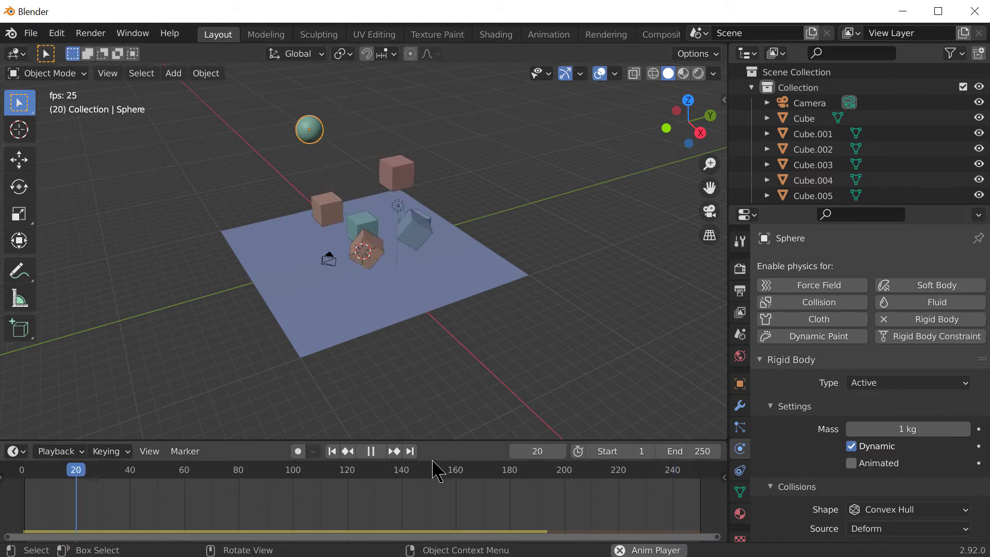
pyautogui.click(371, 451)
pyautogui.click(212, 477)
pyautogui.moveTo(211, 477); pyautogui.dragTo(21, 480)
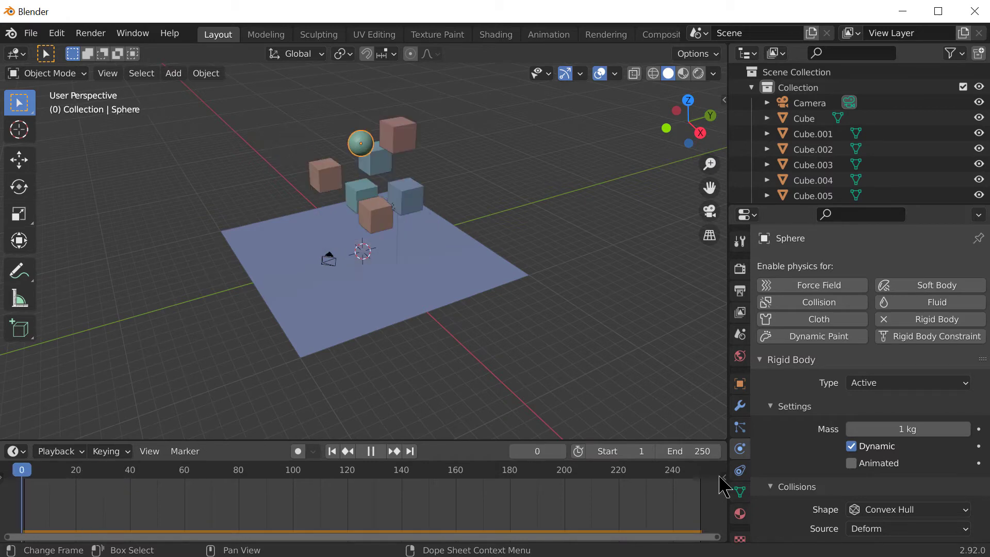
# - Move the sphere slightly toward negative Y so that it clears the cube it overlaps
pyautogui.moveTo(425, 223); pyautogui.dragTo(431, 194, button='middle')
pyautogui.scroll(5, 433, 194)
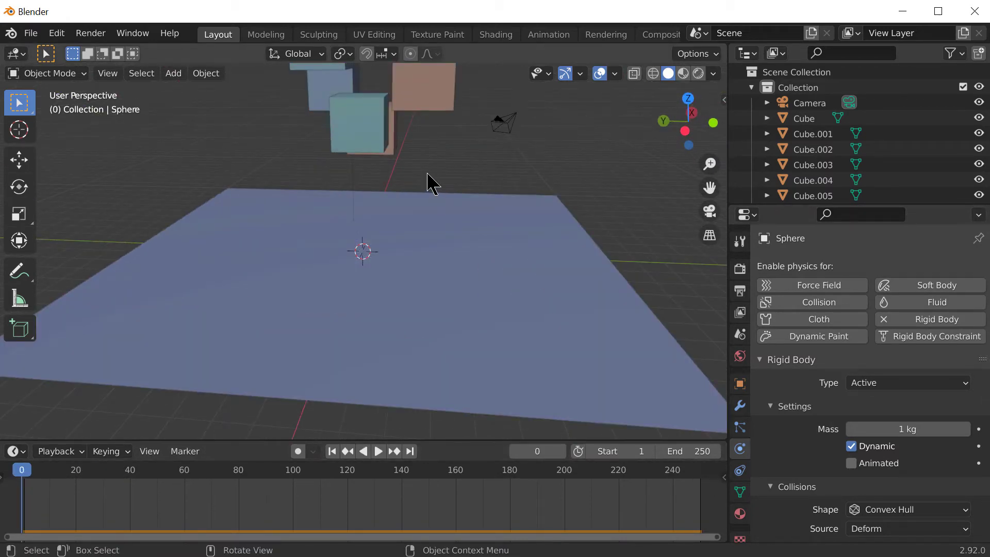
pyautogui.press('KP_Decimal')
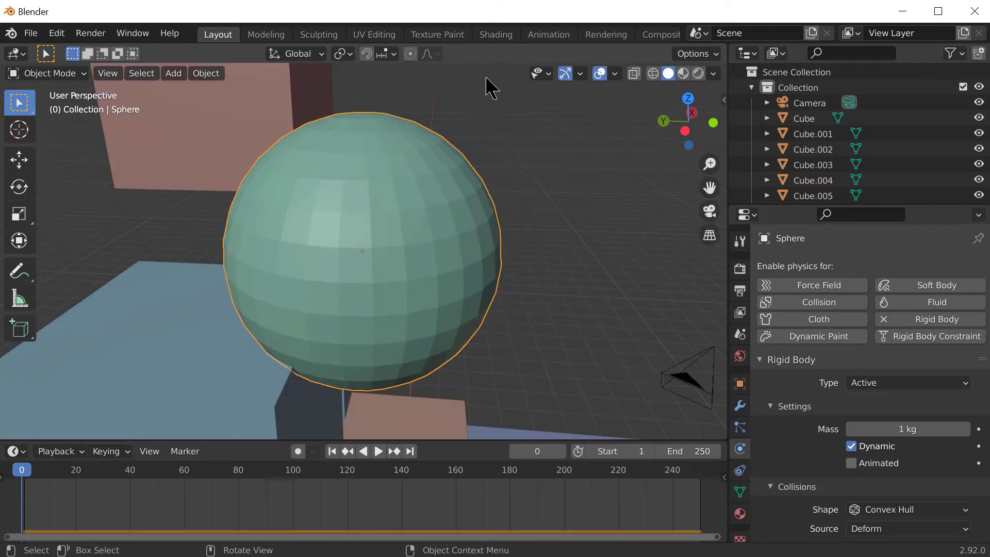
pyautogui.moveTo(488, 85); pyautogui.dragTo(495, 439, button='middle')
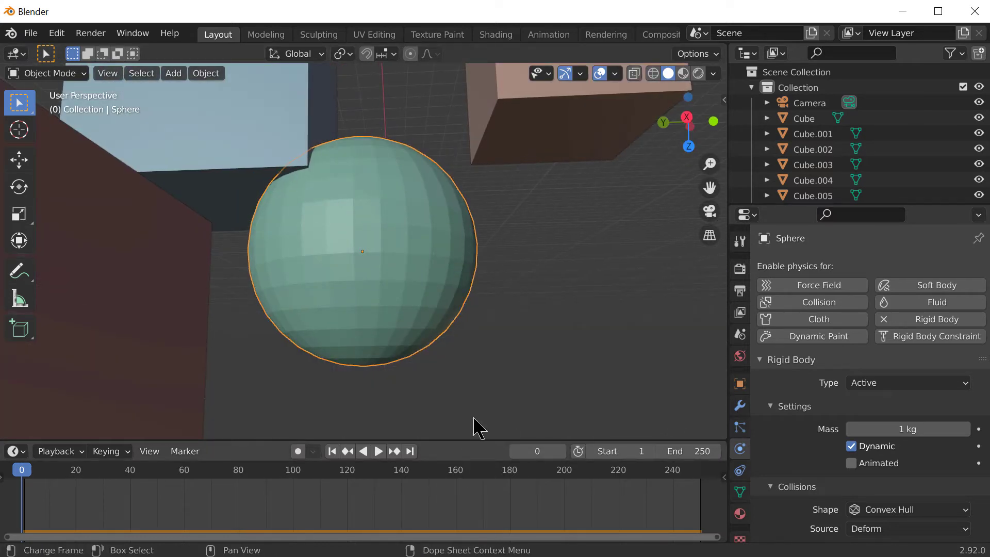
pyautogui.scroll(-5, 474, 413)
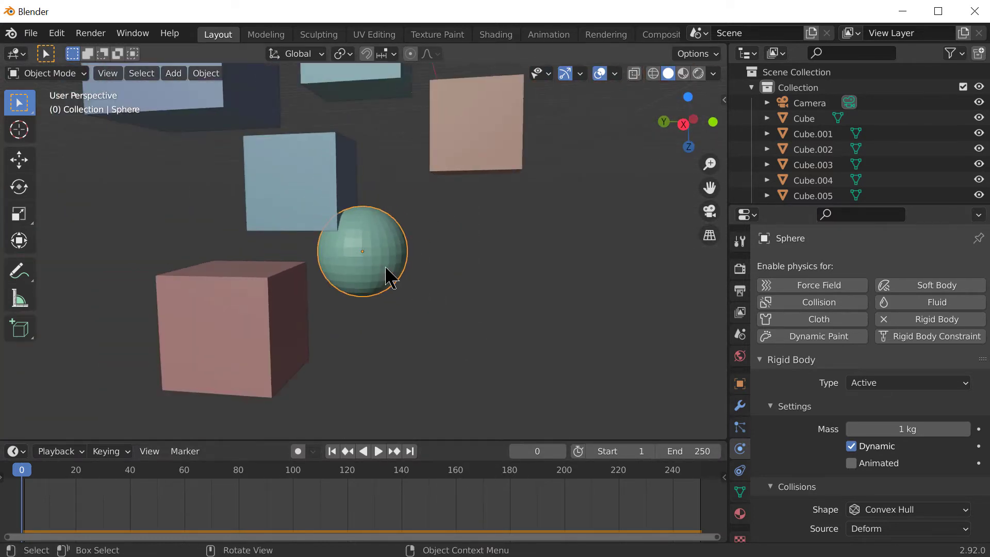
pyautogui.press('g')
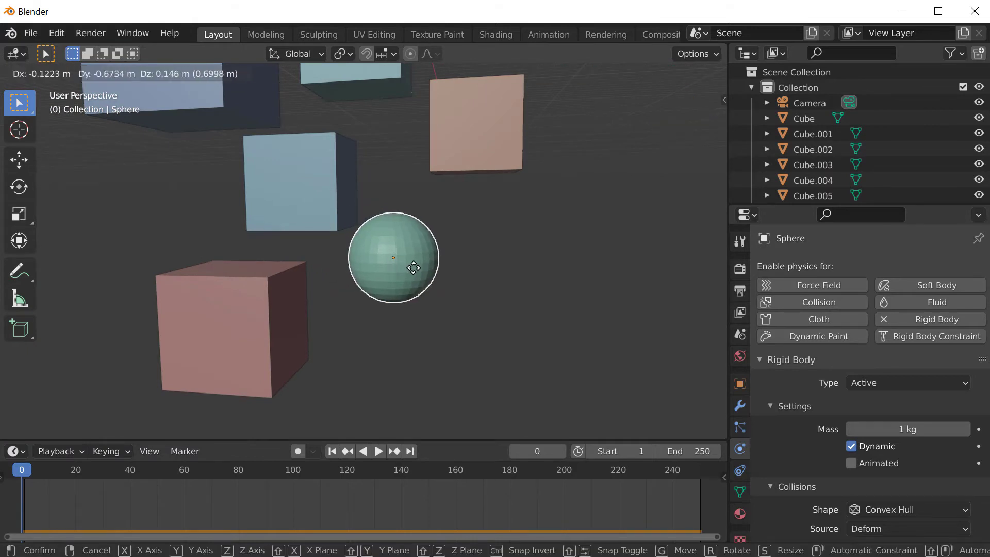
pyautogui.click(418, 279)
# - Play the simulation and examine from several angles how the sphere falls and lands among the cubes
pyautogui.moveTo(662, 178); pyautogui.dragTo(492, 284, button='middle')
pyautogui.scroll(-5, 553, 347)
pyautogui.press('space')
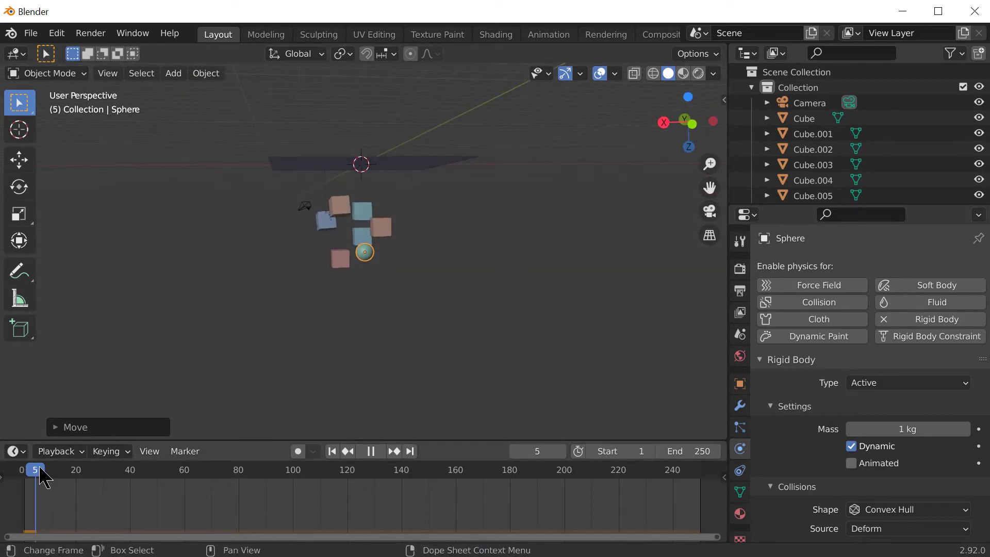
pyautogui.press('space')
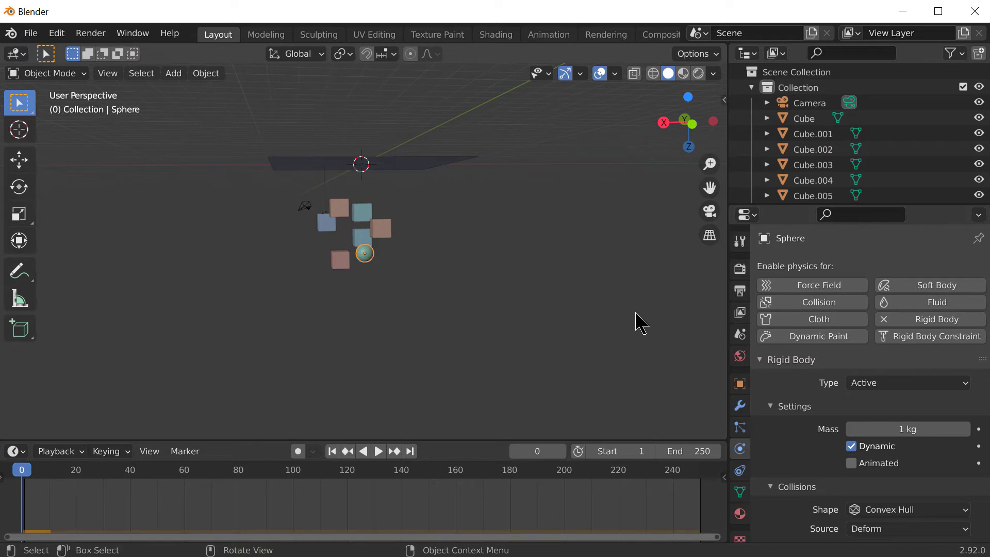
pyautogui.click(379, 452)
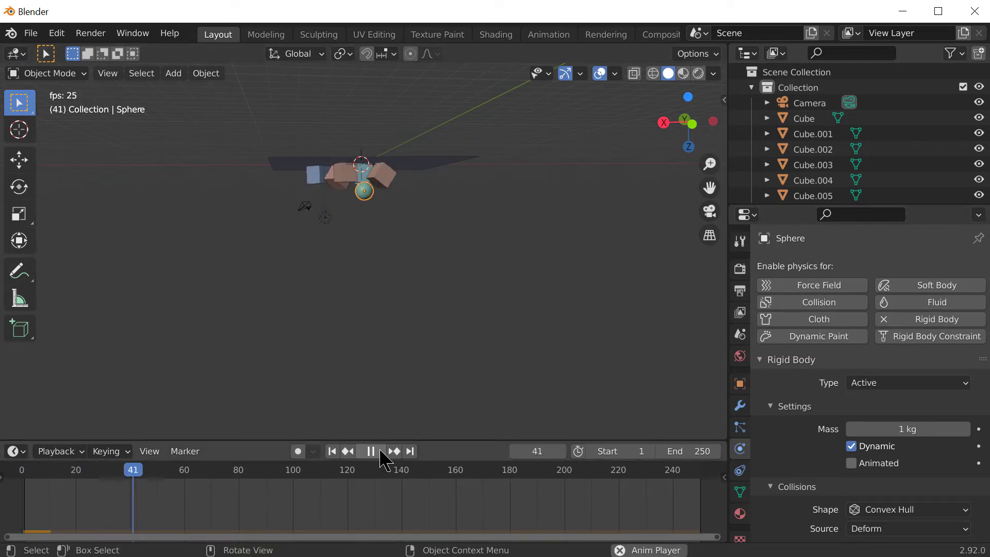
pyautogui.moveTo(490, 355); pyautogui.dragTo(464, 189, button='middle')
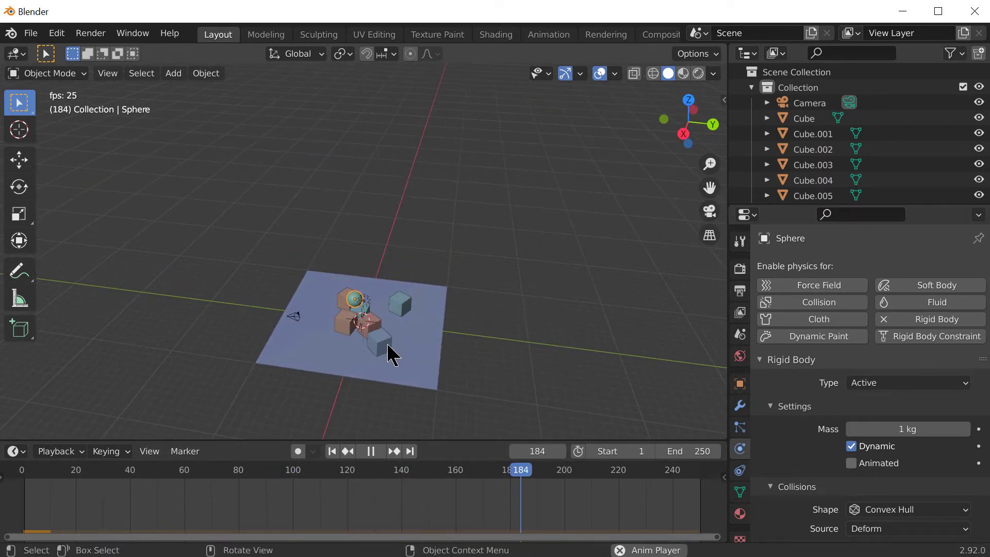
pyautogui.press('KP_Decimal')
pyautogui.scroll(-5, 423, 305)
pyautogui.scroll(-5, 424, 315)
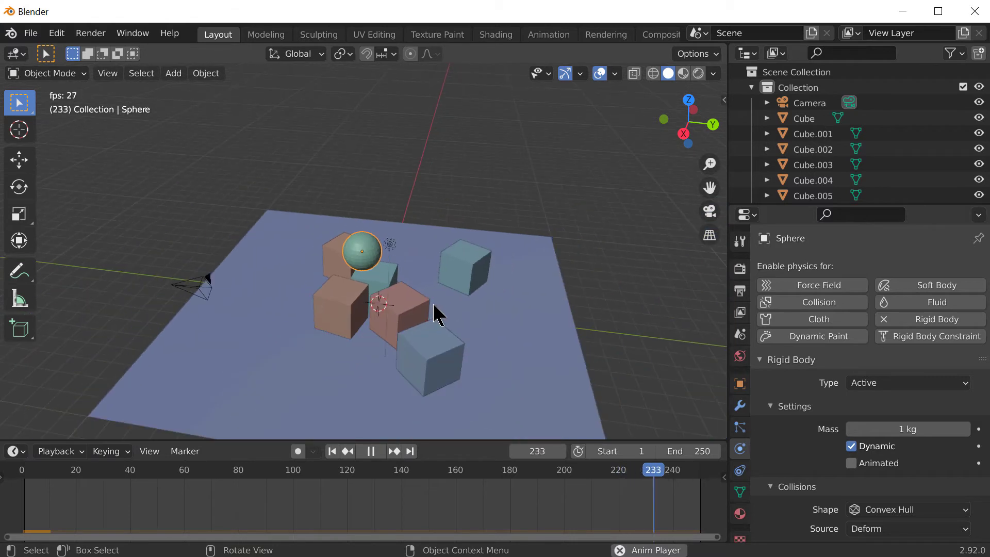
pyautogui.moveTo(453, 316); pyautogui.dragTo(469, 286, button='middle')
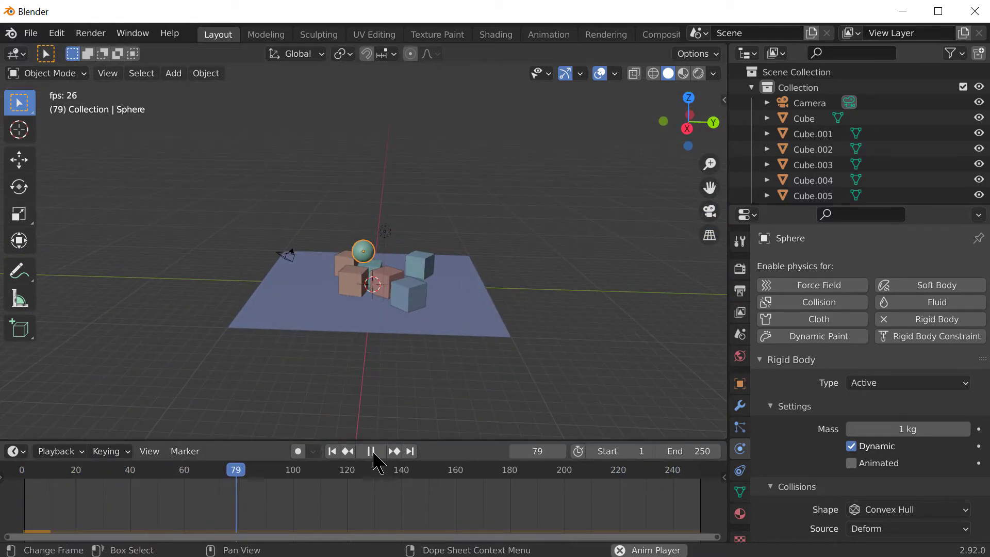
pyautogui.click(373, 453)
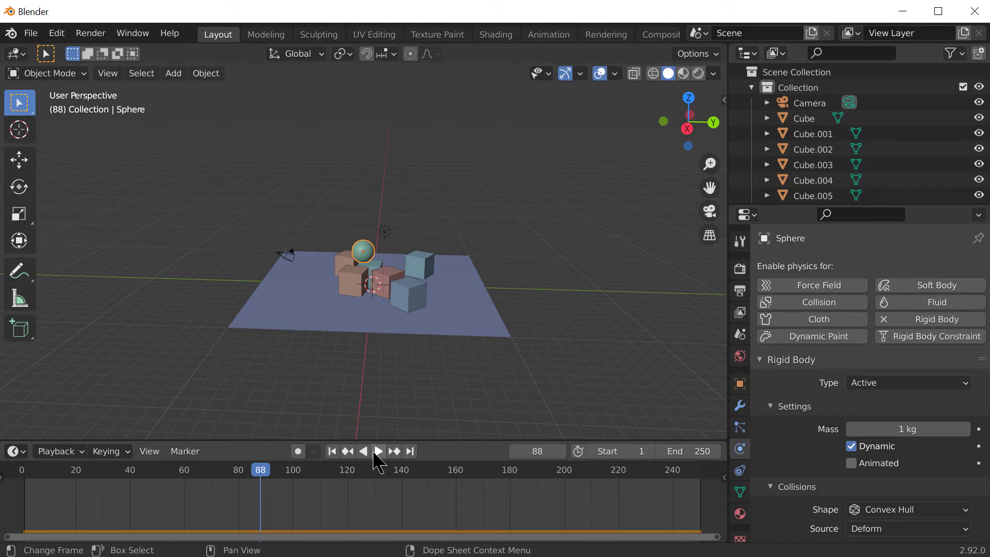
pyautogui.moveTo(479, 343); pyautogui.dragTo(504, 371, button='middle')
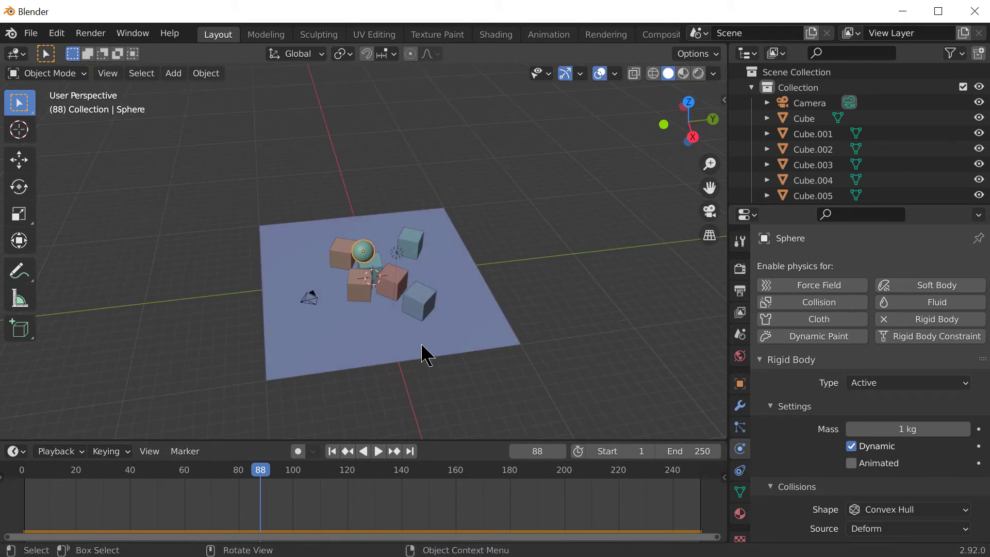
pyautogui.moveTo(421, 354); pyautogui.dragTo(408, 387, button='middle')
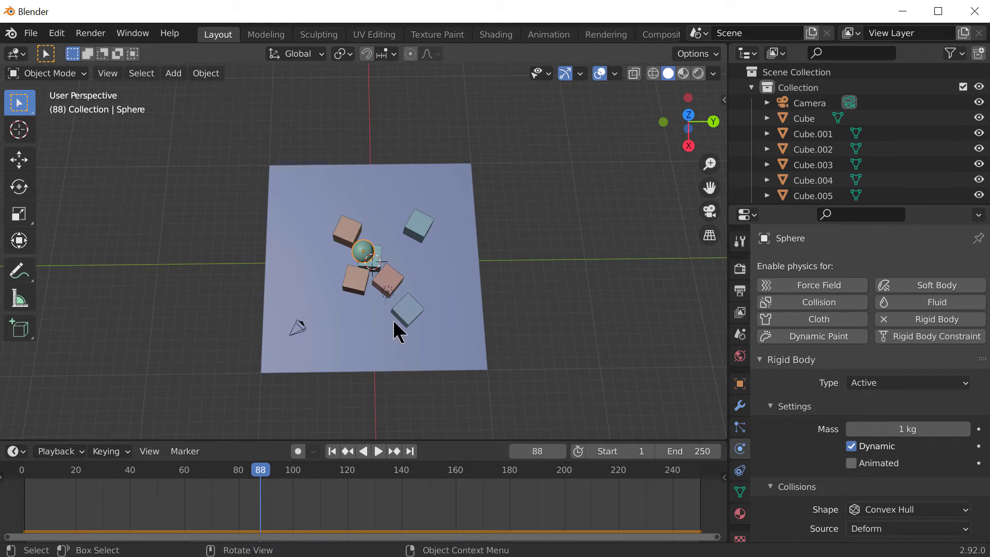
# - At frame 0, add a new cube at the centre of the floor plane and raise it 1 m along Z
pyautogui.moveTo(262, 468); pyautogui.dragTo(5, 486)
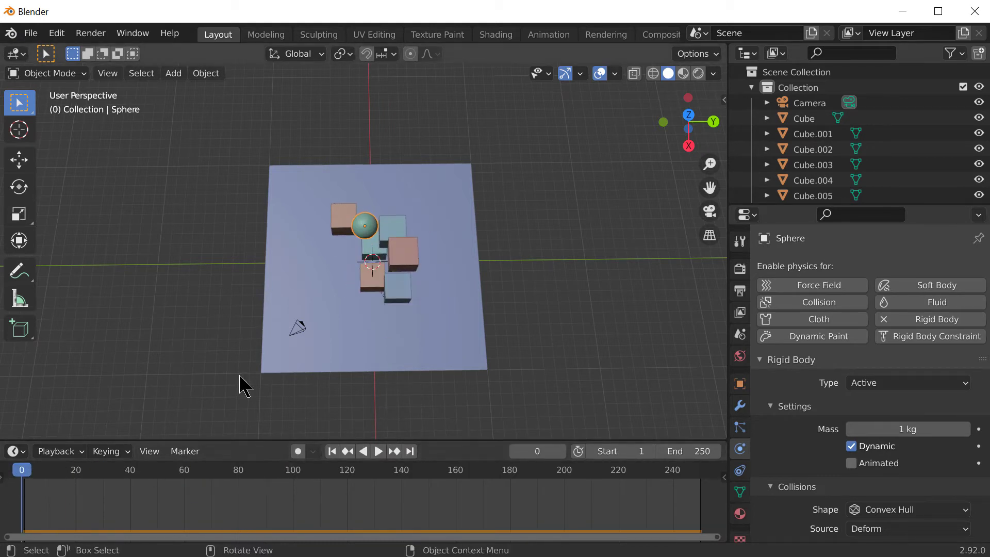
pyautogui.click(380, 297)
pyautogui.moveTo(376, 327); pyautogui.dragTo(339, 326, button='middle')
pyautogui.hotkey('shift', 'a')
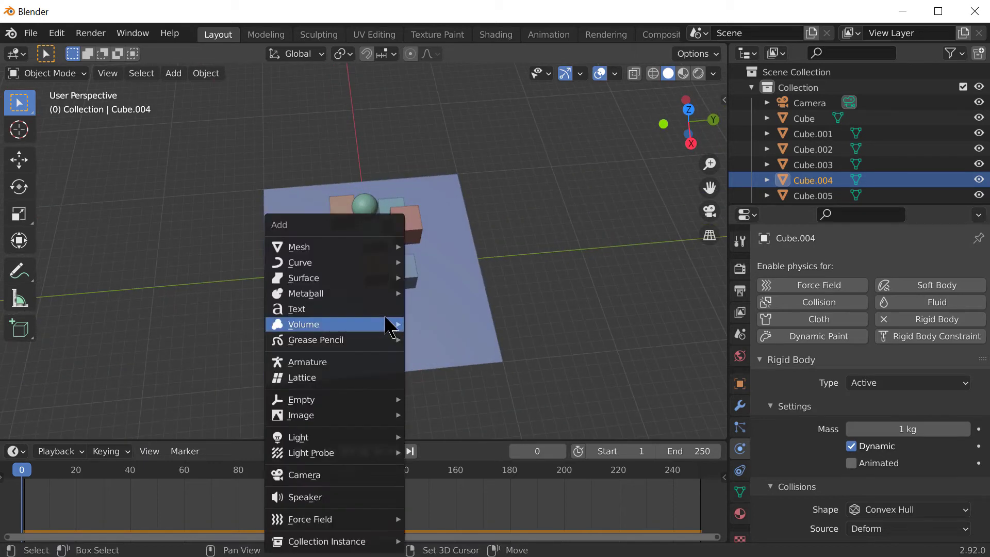
pyautogui.moveTo(368, 243)
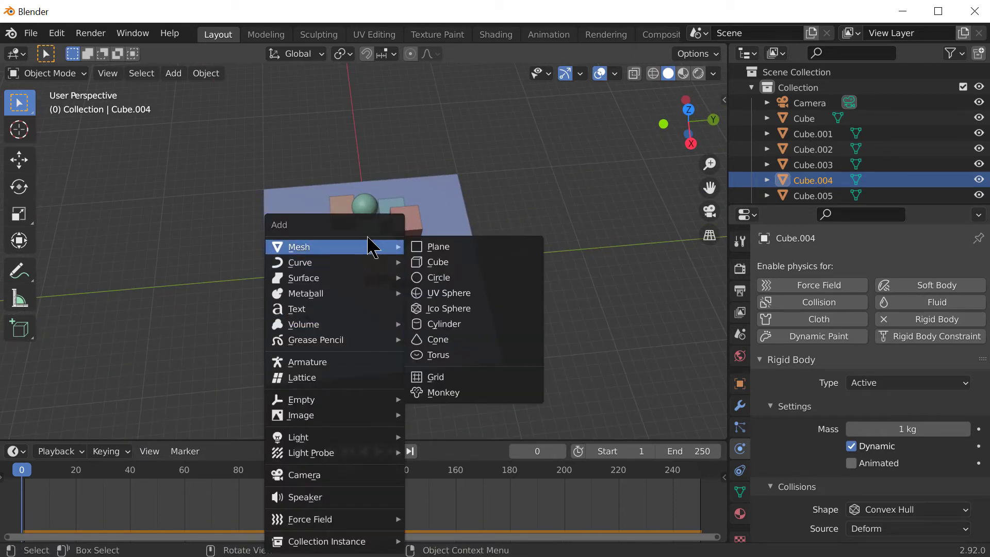
pyautogui.click(441, 262)
pyautogui.moveTo(453, 323); pyautogui.dragTo(457, 219, button='middle')
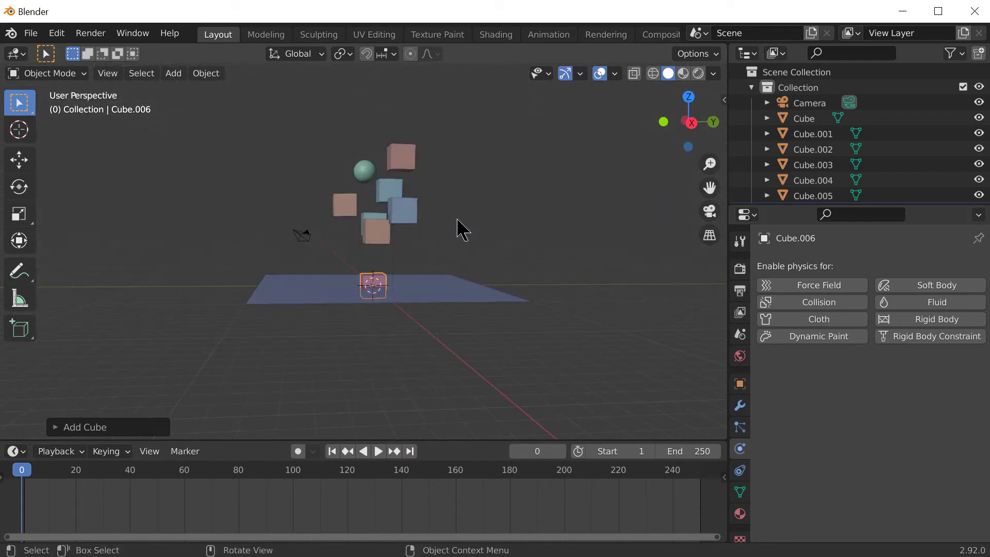
pyautogui.press('g')
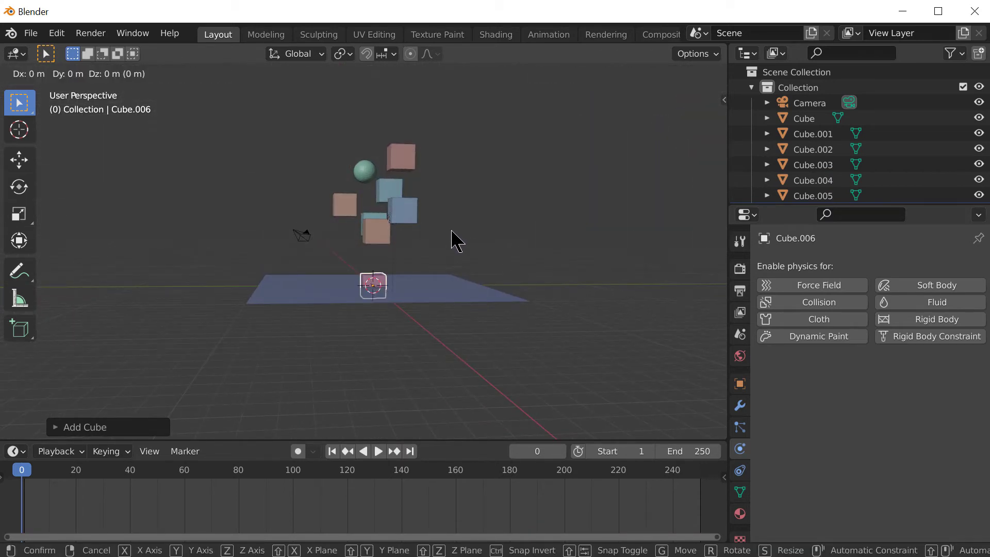
pyautogui.press('z')
pyautogui.press('1')
pyautogui.press('Return')
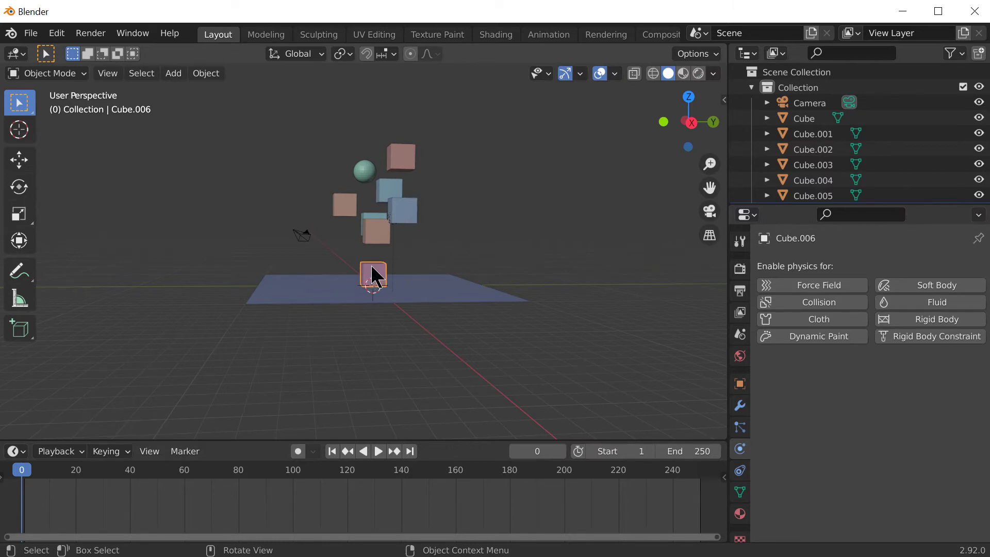
# - Move the new cube along the negative Y axis, away from the falling objects, to near the edge of the floor plane
pyautogui.moveTo(376, 276); pyautogui.dragTo(344, 112, button='middle')
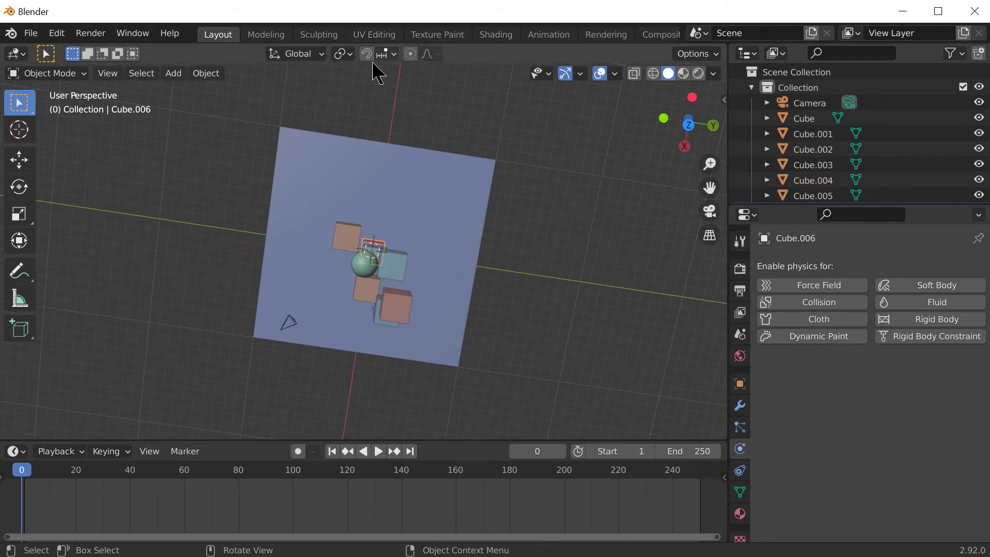
pyautogui.moveTo(381, 223); pyautogui.dragTo(398, 194, button='middle')
pyautogui.press('g')
pyautogui.press('y')
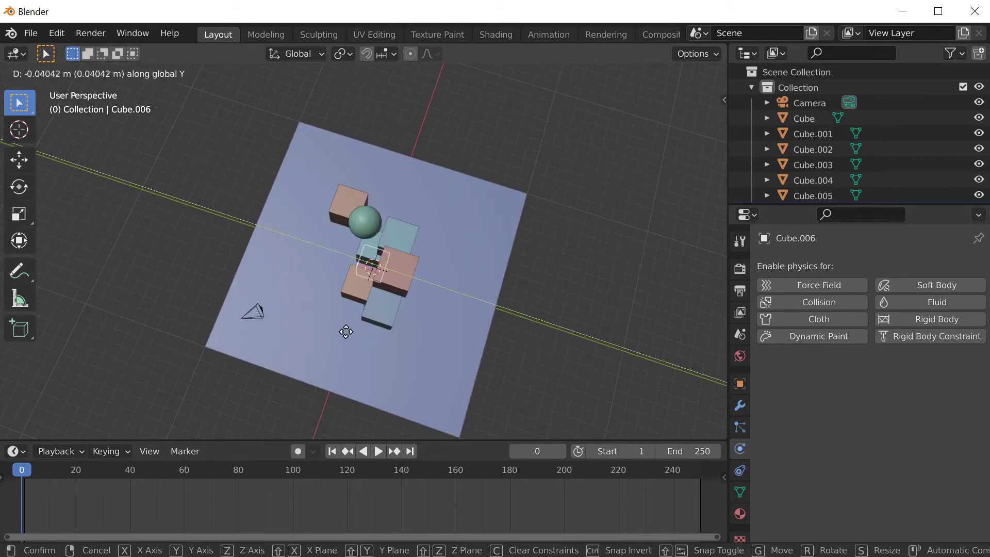
pyautogui.click(269, 256)
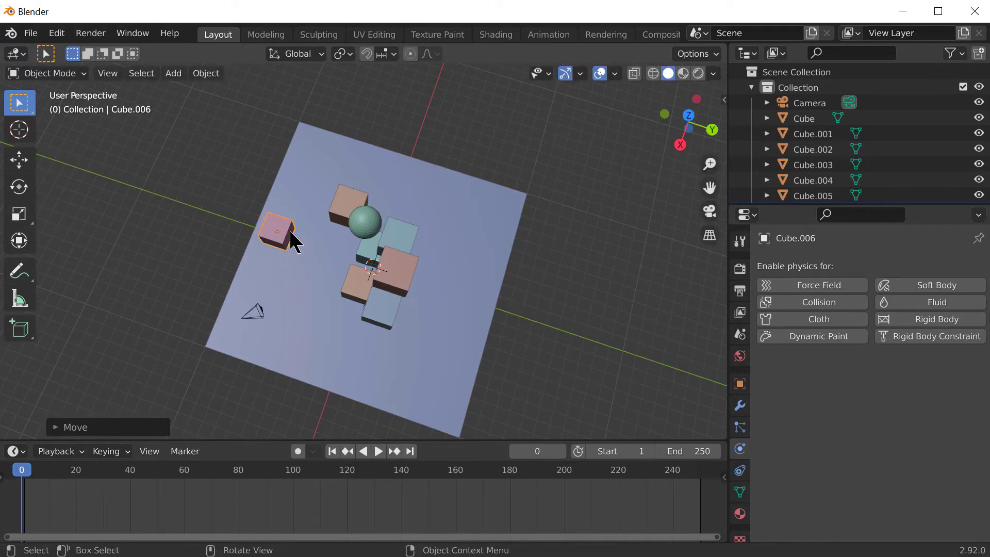
pyautogui.moveTo(289, 228); pyautogui.dragTo(402, 241, button='middle')
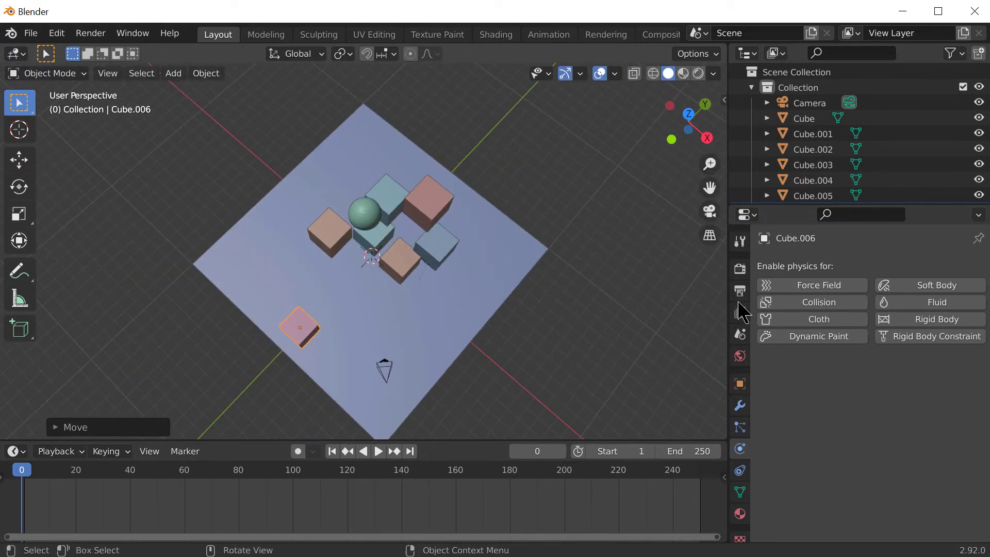
pyautogui.moveTo(500, 336); pyautogui.dragTo(446, 344, button='middle')
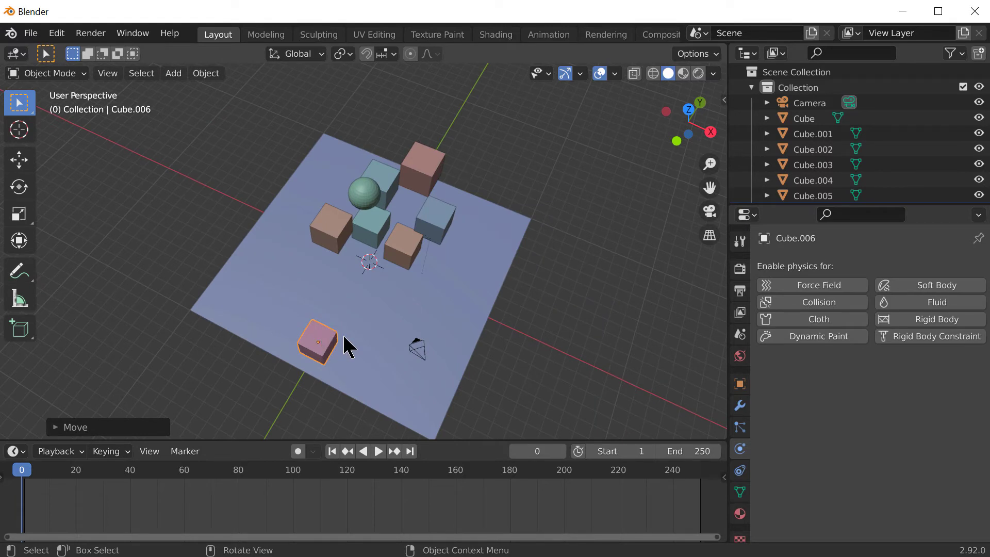
# - Animate the cube moving about 15.62 m along Y using Location, Rotation & Scale keyframes at frames 0 and 140, and play the animation
pyautogui.press('i')
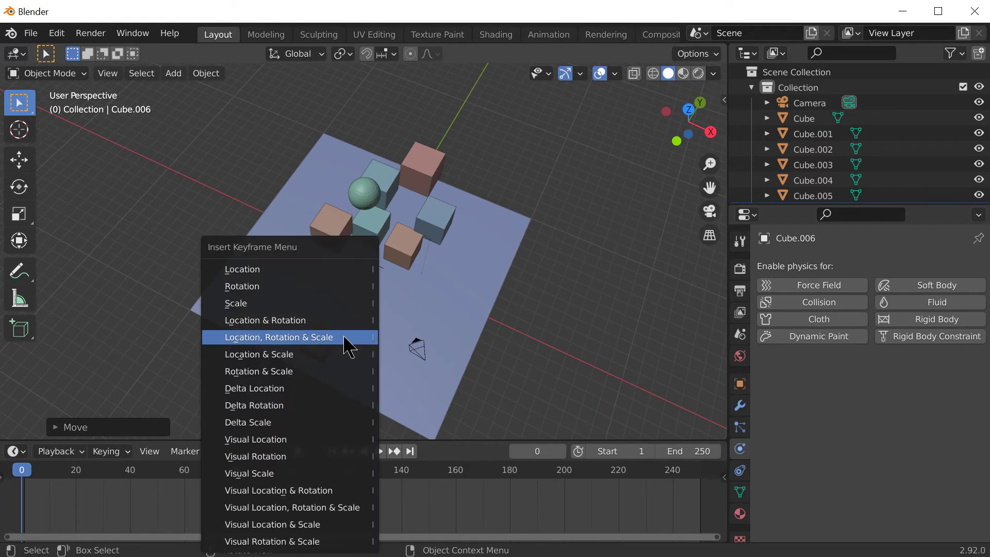
pyautogui.click(344, 344)
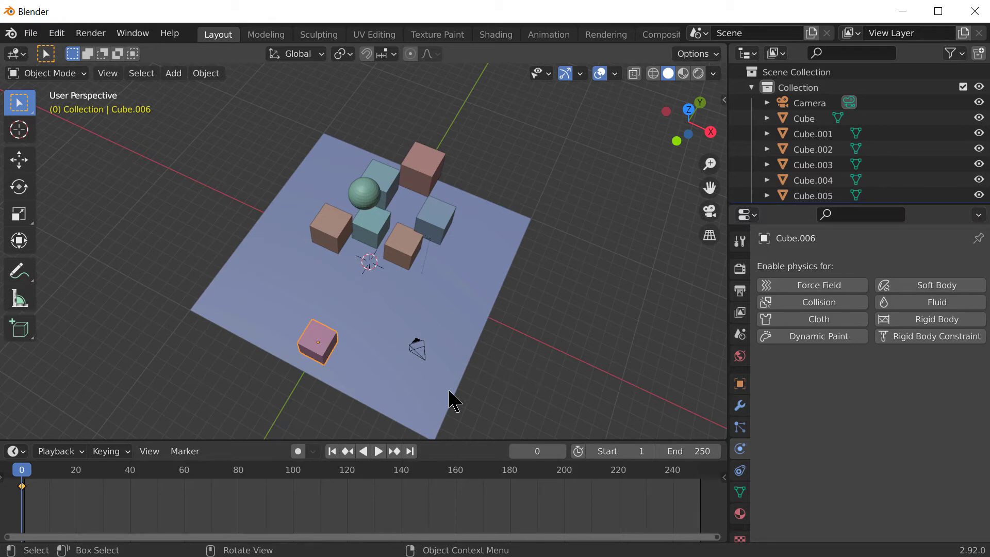
pyautogui.moveTo(23, 479); pyautogui.dragTo(407, 500)
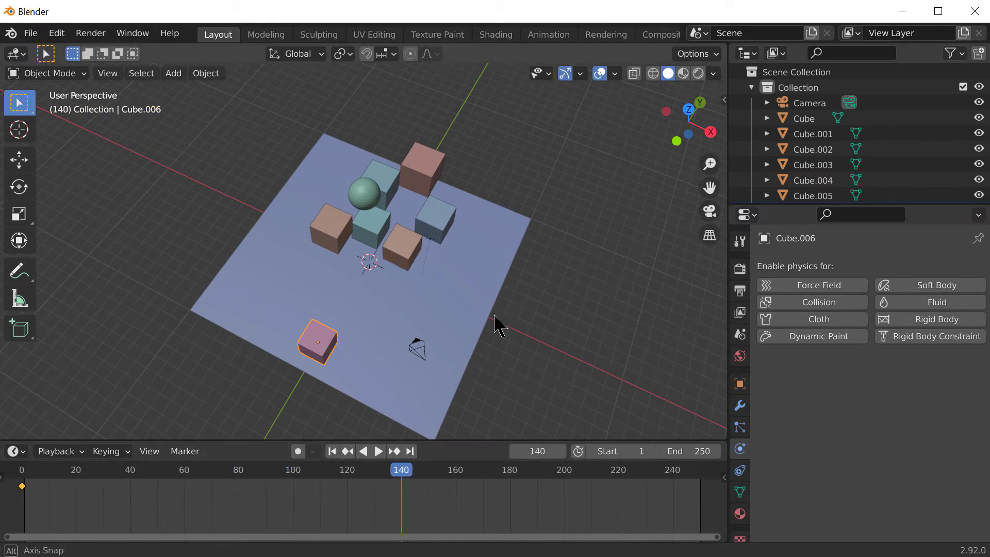
pyautogui.moveTo(495, 325); pyautogui.dragTo(299, 299, button='middle')
pyautogui.press('g')
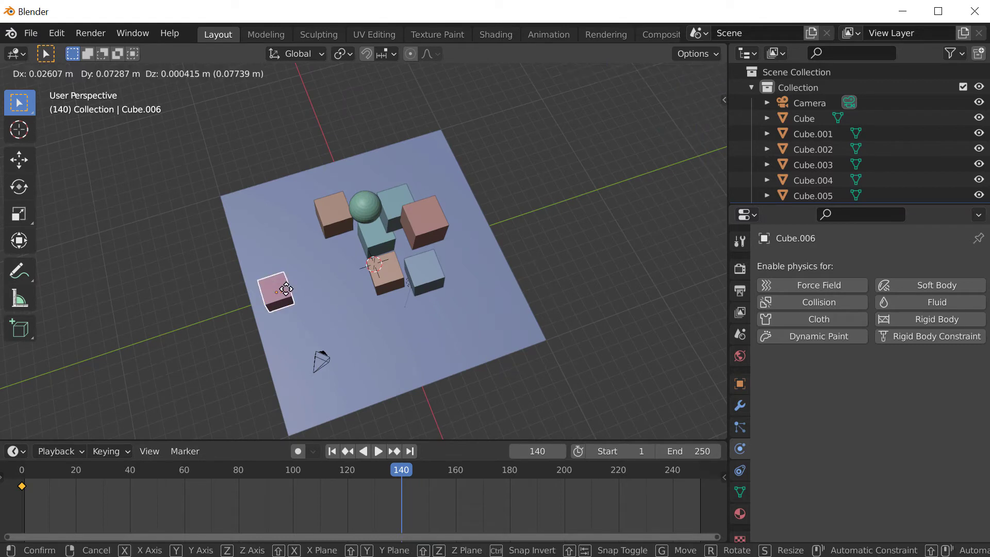
pyautogui.press('y')
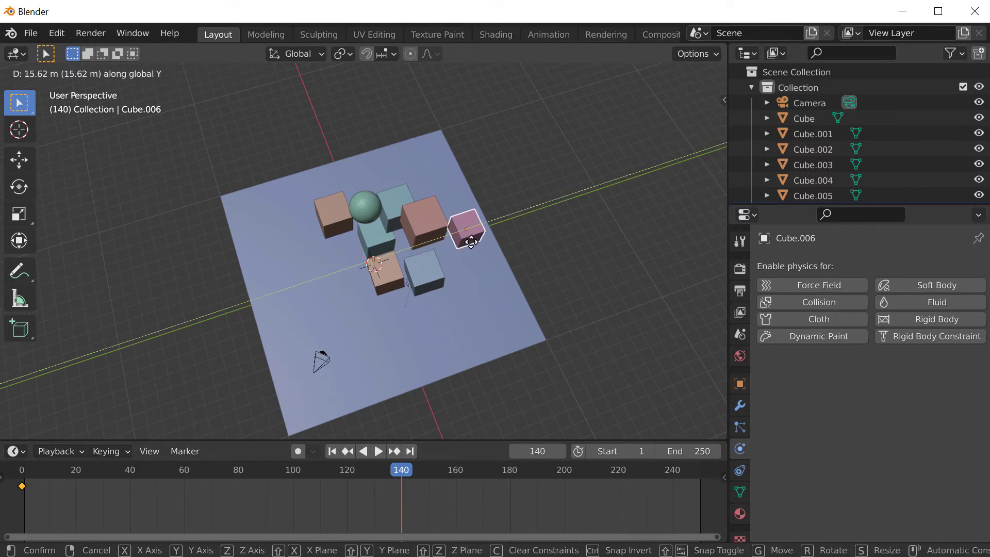
pyautogui.click(464, 260)
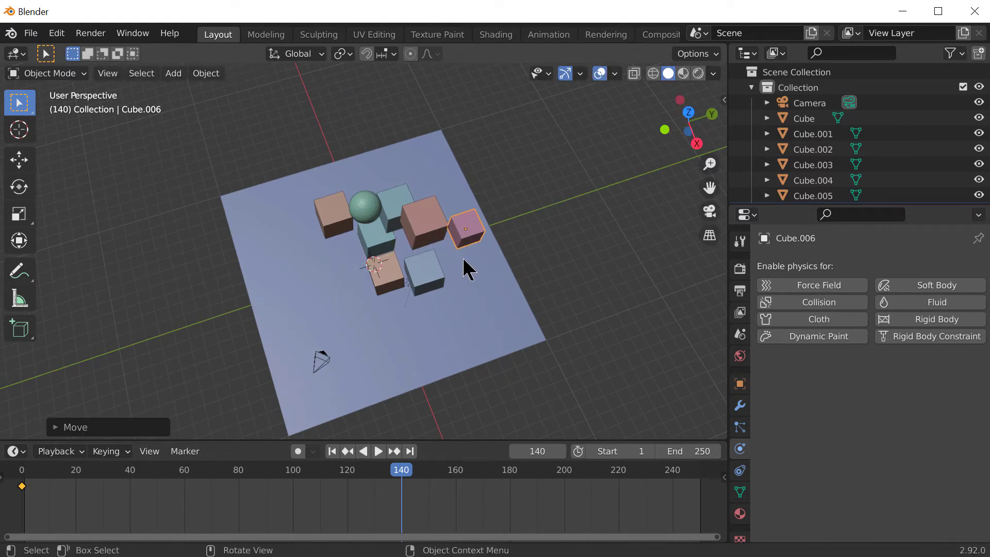
pyautogui.press('i')
pyautogui.click(471, 316)
pyautogui.moveTo(487, 361); pyautogui.dragTo(498, 307, button='middle')
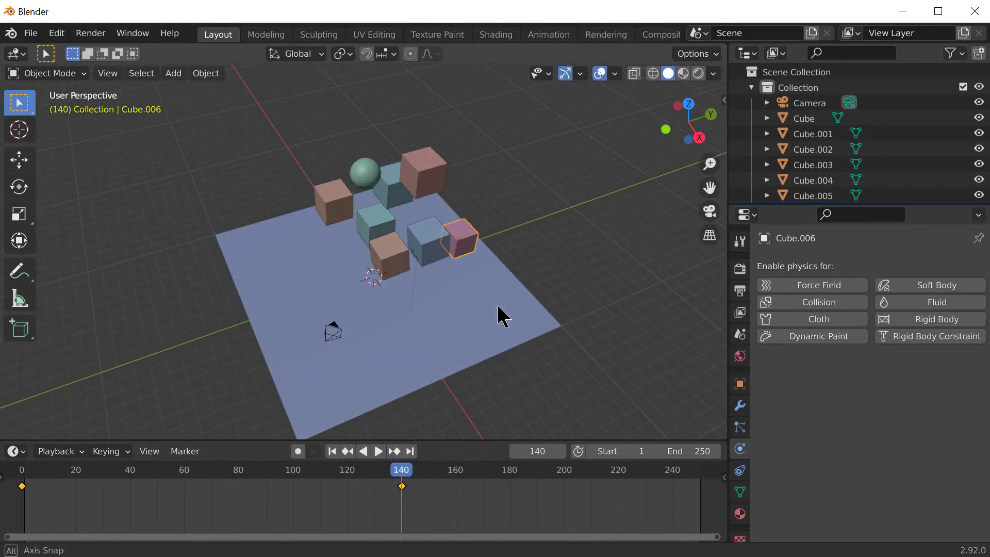
pyautogui.click(376, 451)
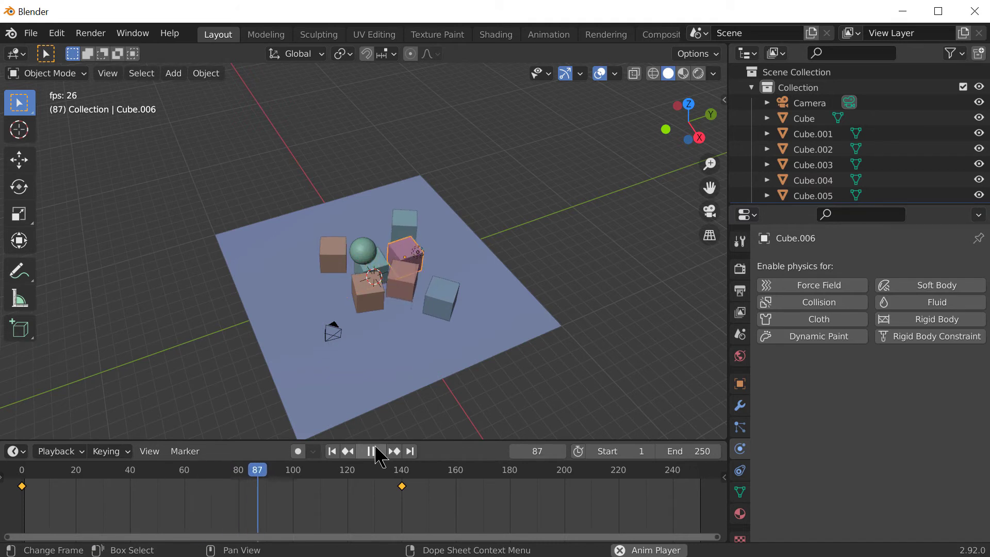
# - Try Rigid Body physics and Collision physics on the animated cube, removing each again
pyautogui.click(934, 324)
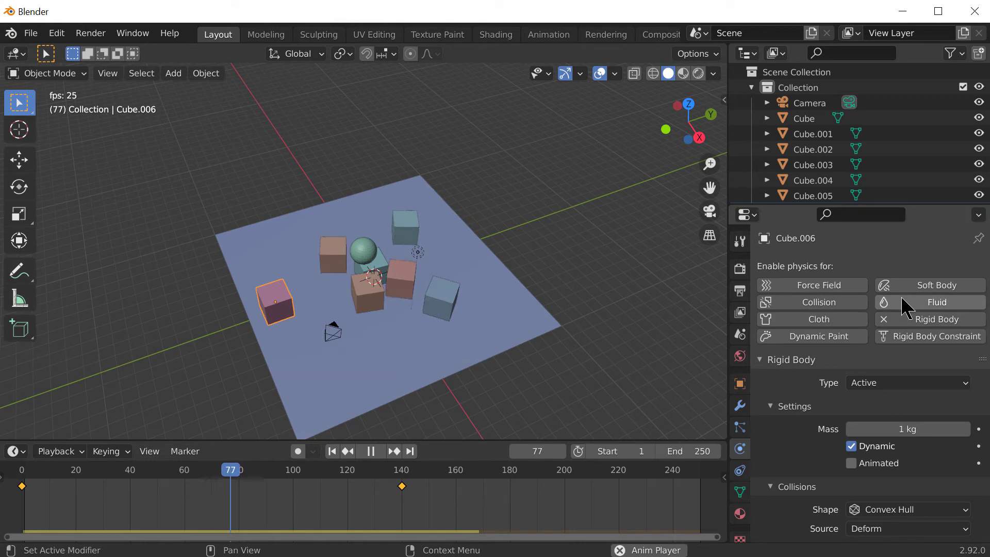
pyautogui.click(911, 321)
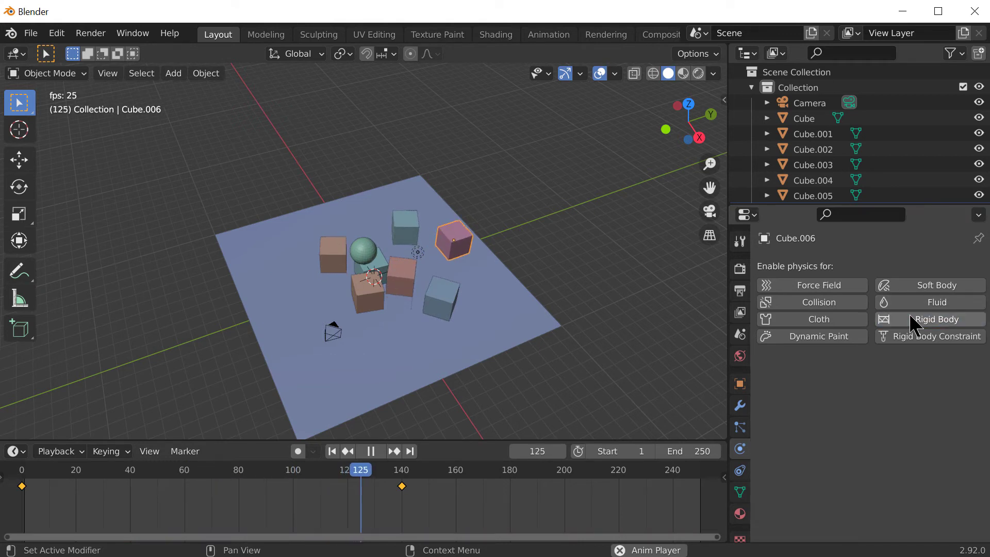
pyautogui.click(820, 310)
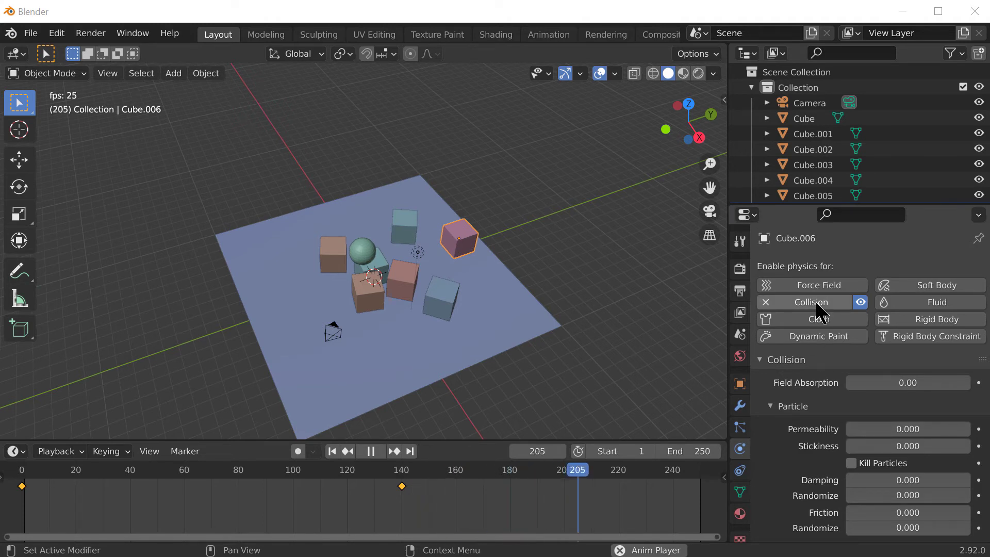
pyautogui.click(818, 307)
# - Make the animated cube an active rigid body with Dynamic off and Animated on, and stop playback at frame 0
pyautogui.click(935, 321)
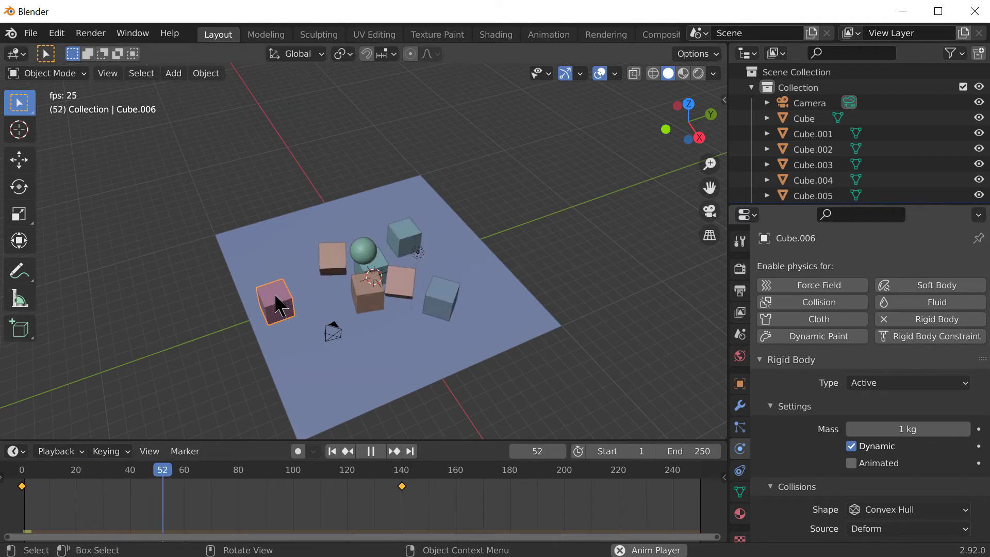
pyautogui.click(851, 446)
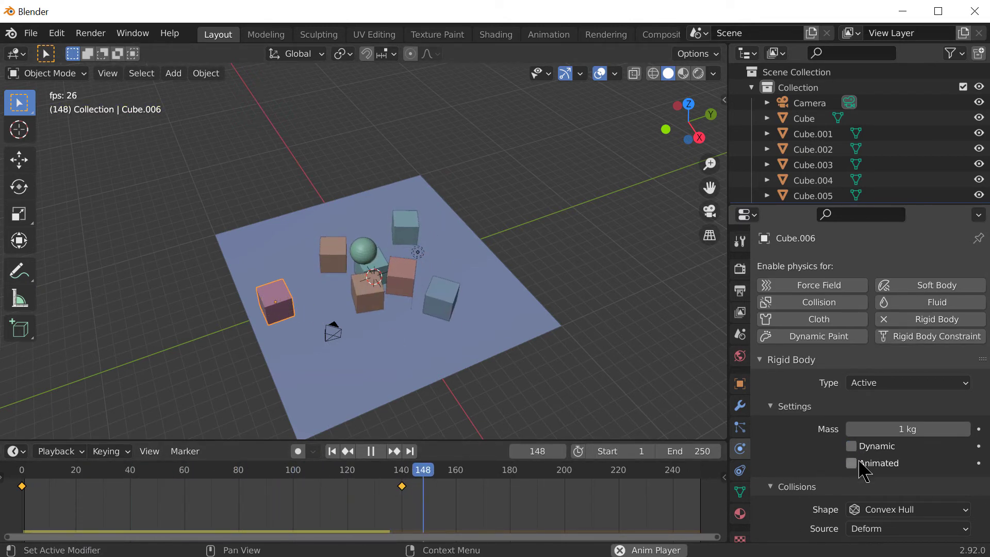
pyautogui.click(860, 463)
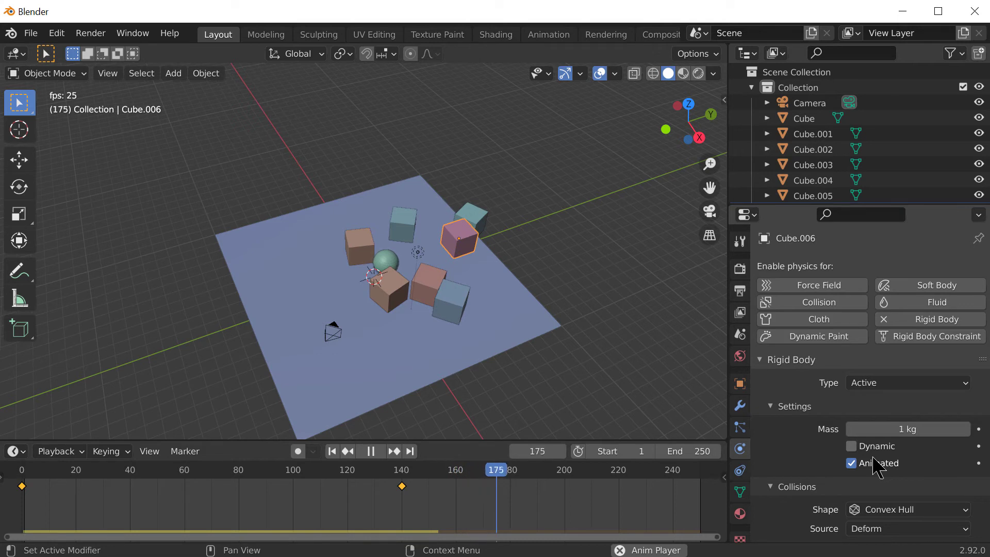
pyautogui.press('Escape')
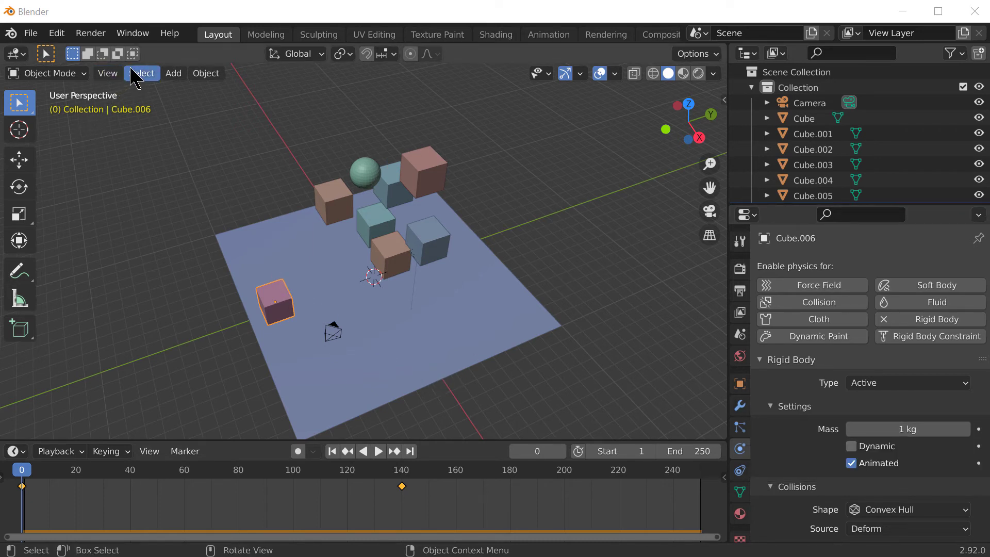
# - Show the sidebar with the animated cube's transform values and look at its rigid body type options
pyautogui.click(109, 73)
pyautogui.click(140, 108)
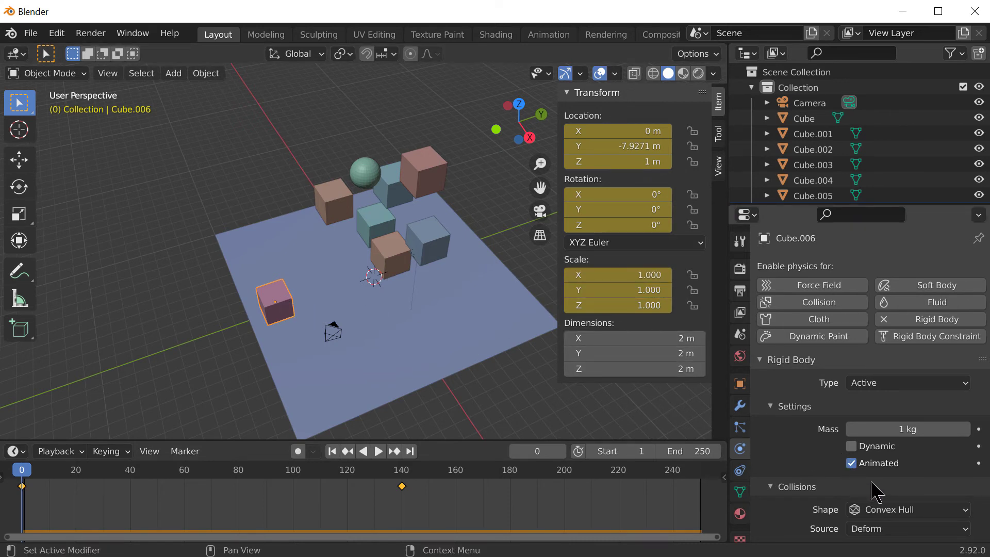
pyautogui.click(880, 384)
pyautogui.moveTo(454, 335); pyautogui.dragTo(515, 260, button='middle')
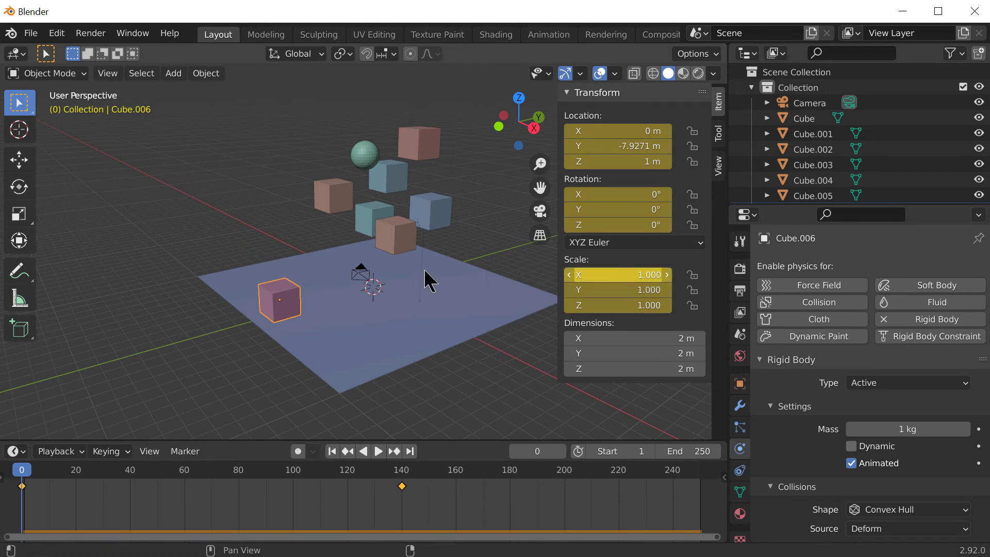
pyautogui.click(289, 302)
pyautogui.press('s')
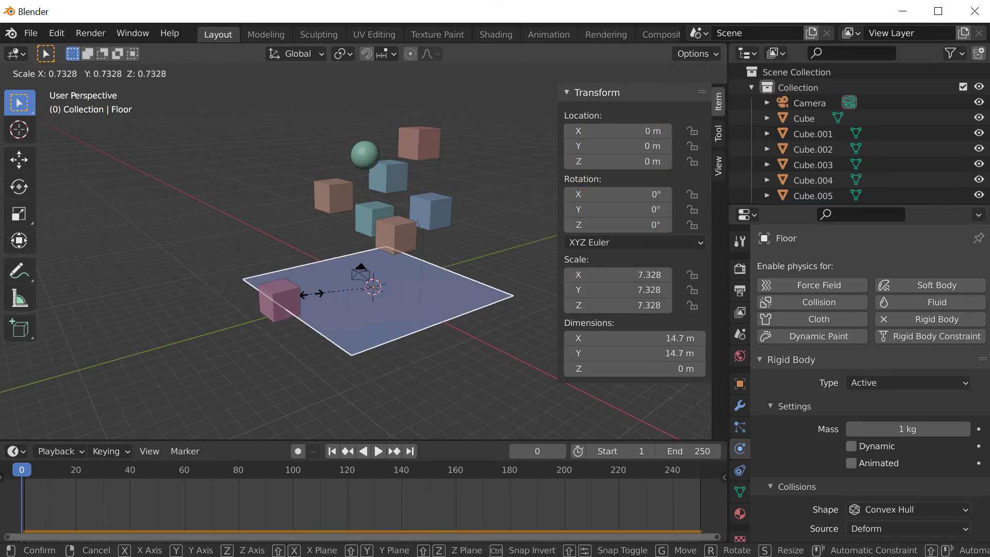
pyautogui.press('Escape')
# - Try enlarging the animated cube in Object Mode to a scale of about 7.2, and reset its X, Y and Z scale to 1
pyautogui.click(291, 308)
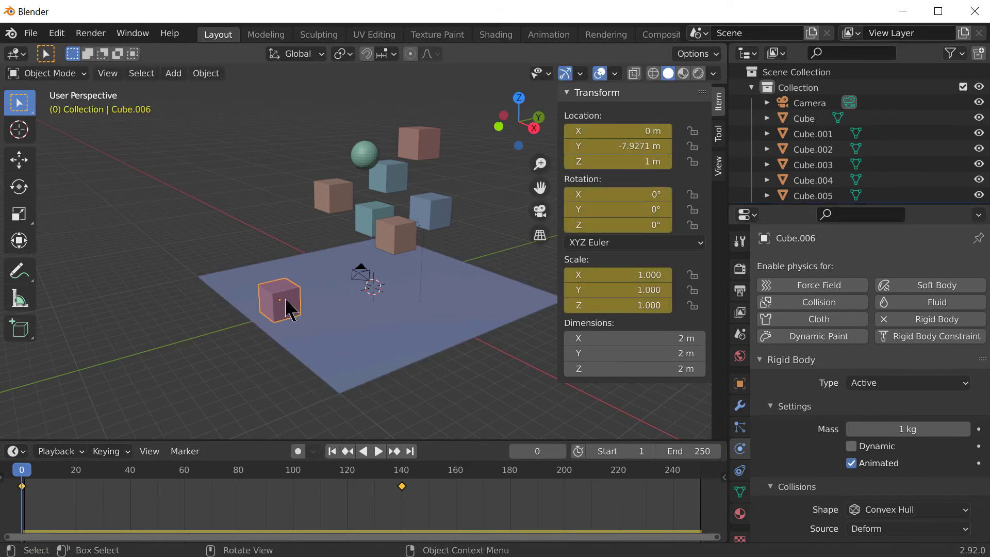
pyautogui.press('s')
pyautogui.click(336, 314)
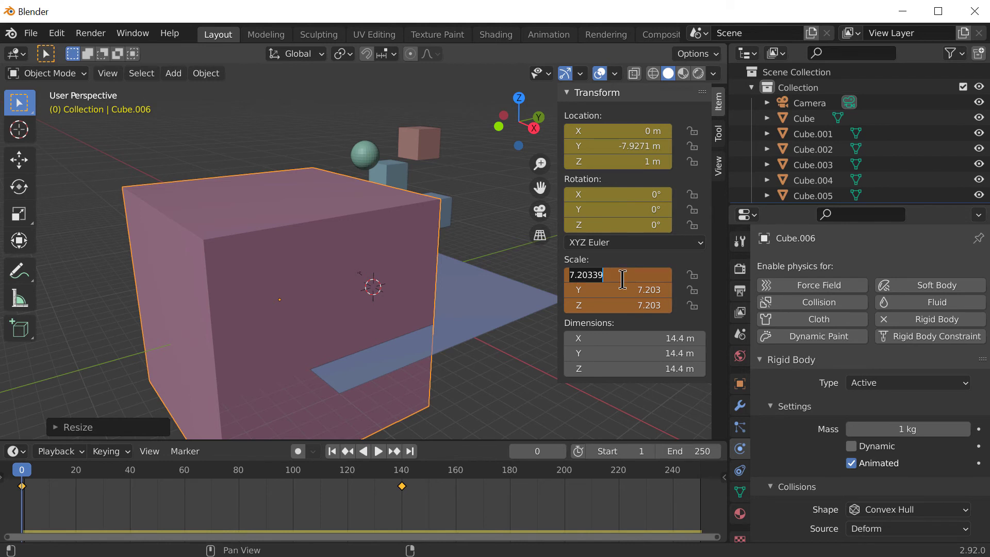
pyautogui.press('Return')
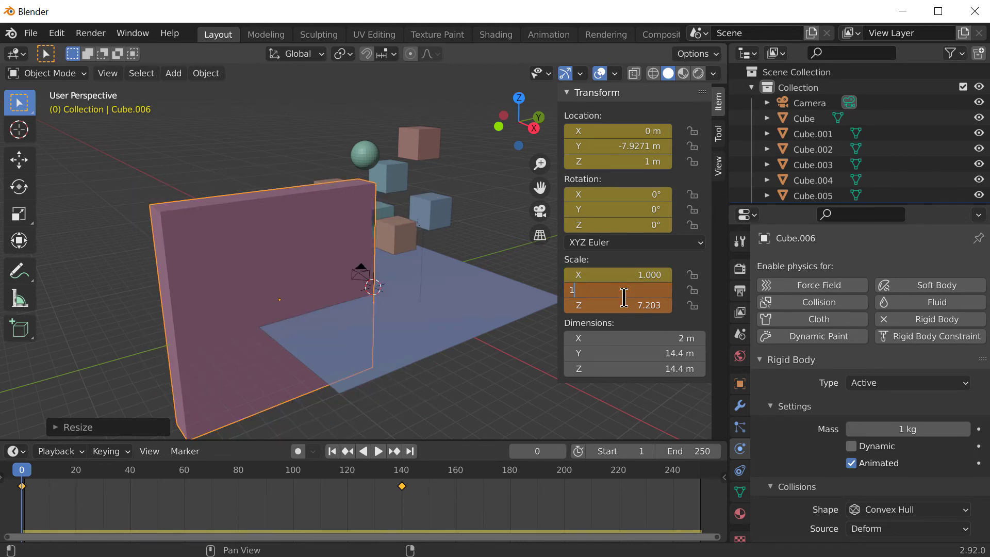
pyautogui.click(624, 297)
pyautogui.write('1')
pyautogui.press('Return')
pyautogui.write('1')
pyautogui.press('Return')
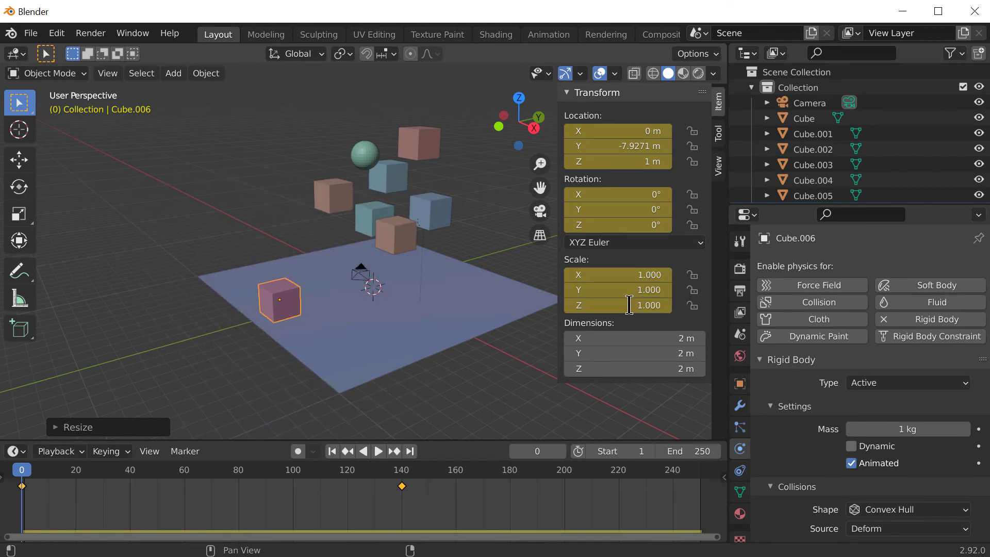
# - In Edit Mode, enlarge the animated cube's mesh to about 8.37 m per side and raise it about 10.7 m above its origin
pyautogui.click(284, 291)
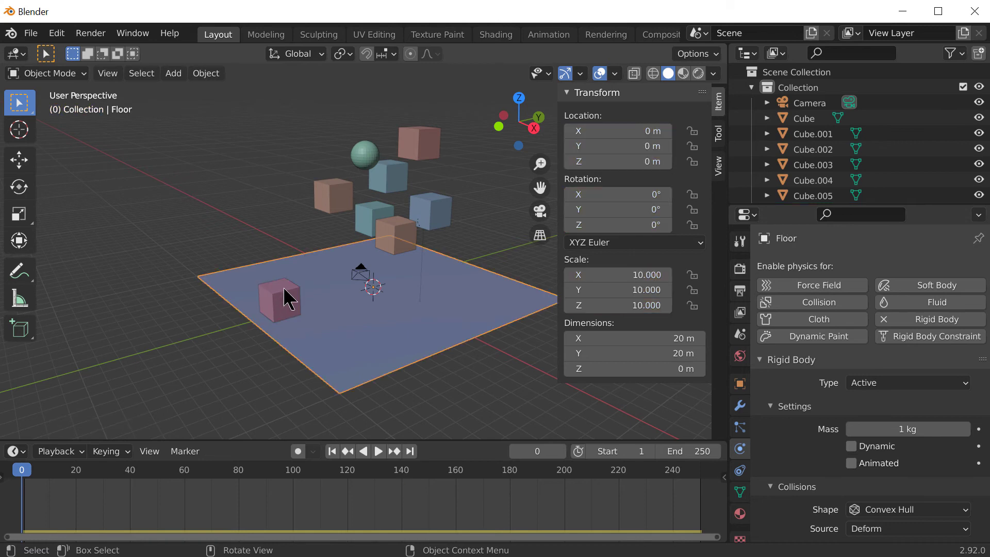
pyautogui.click(285, 299)
pyautogui.press('Tab')
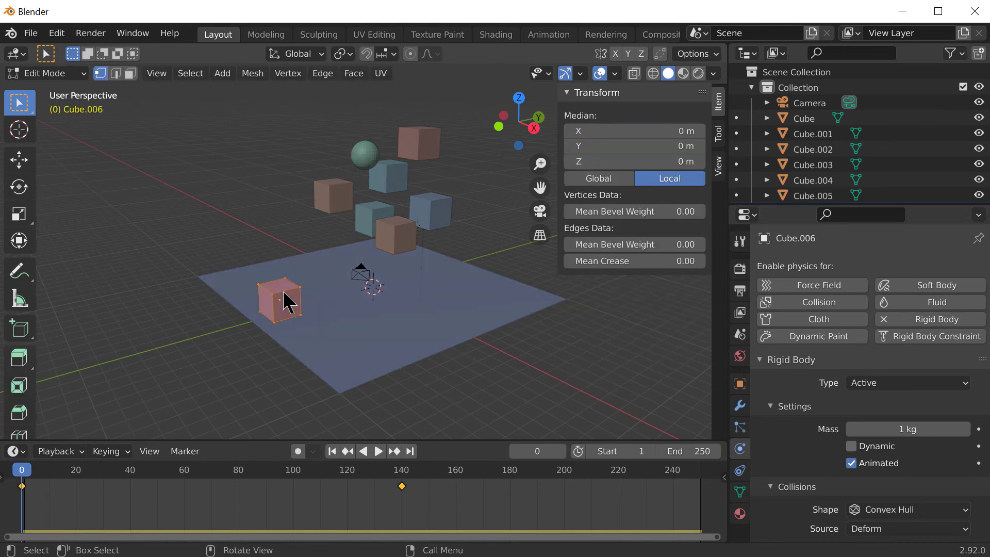
pyautogui.press('s')
pyautogui.click(316, 300)
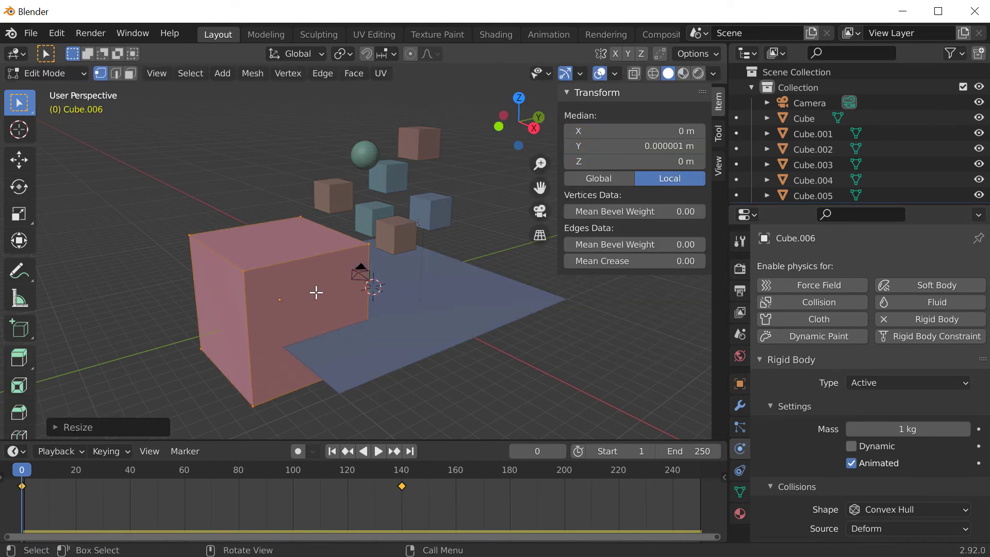
pyautogui.press('g')
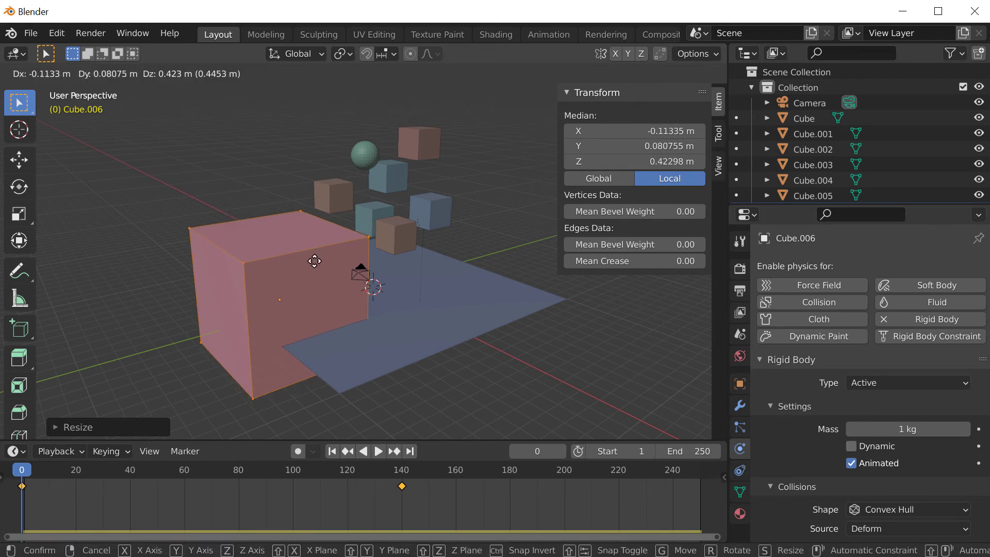
pyautogui.click(288, 123)
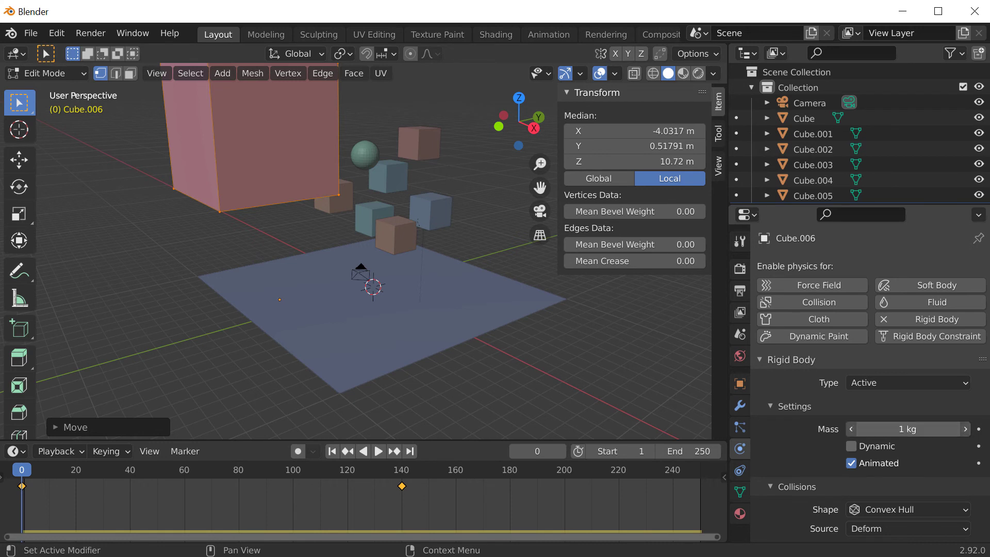
# - Set the enlarged cube's rigid body mass to 50 kg and play the simulation, returning to Object Mode
pyautogui.press('Return')
pyautogui.click(379, 452)
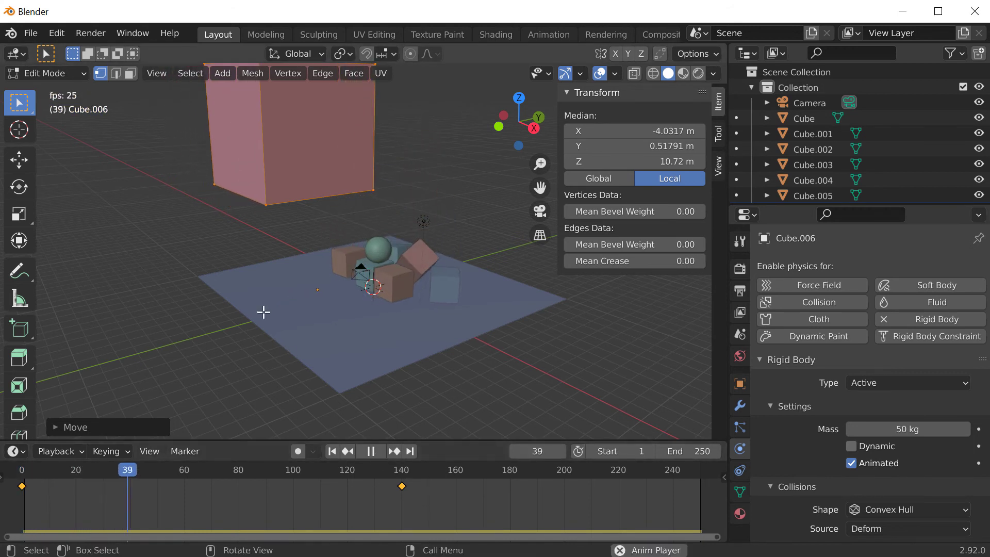
pyautogui.press('Tab')
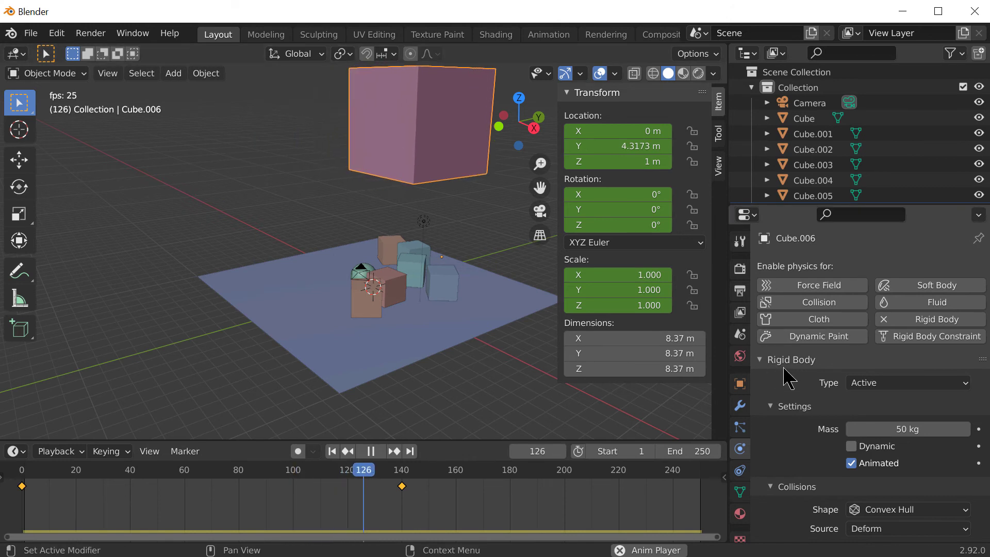
# - Open the collision shape options for the enlarged cube's rigid body
pyautogui.scroll(-3, 783, 377)
pyautogui.click(885, 437)
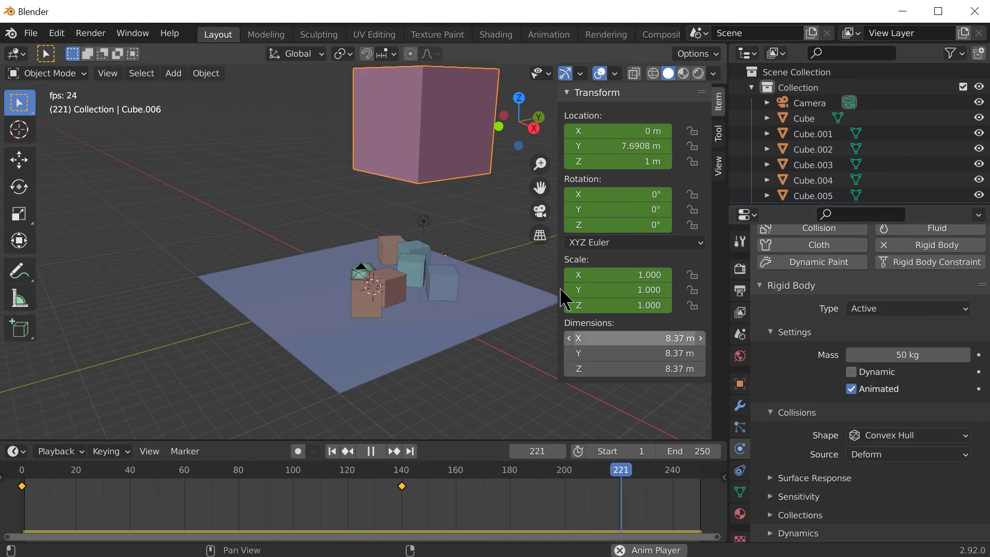
pyautogui.click(877, 436)
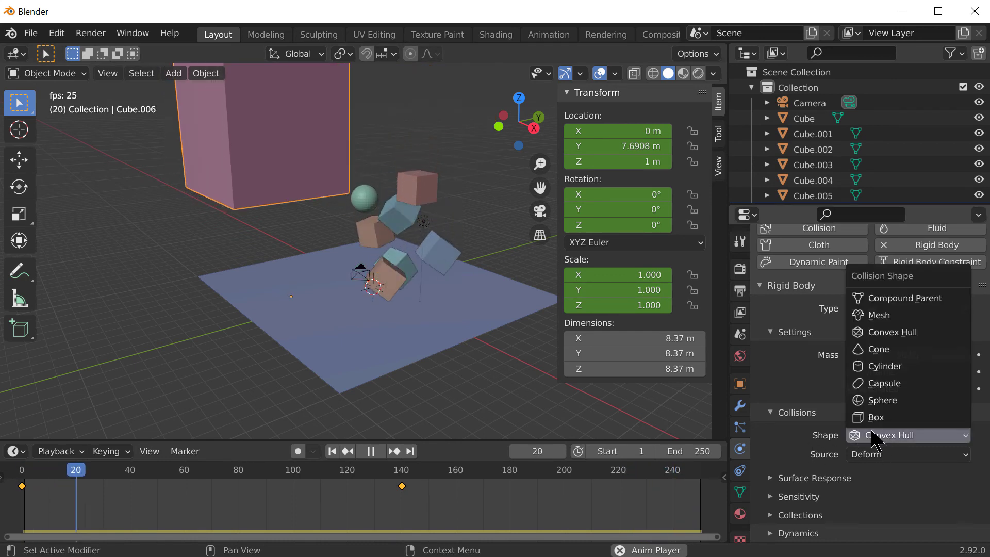